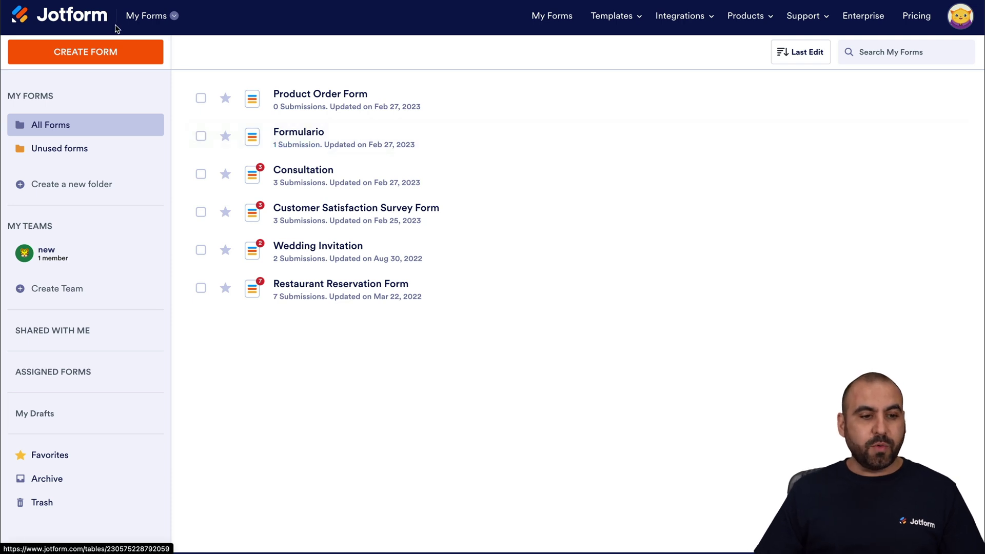
- Start a new form from a template and browse the Order Forms category
click(99, 52)
click(445, 189)
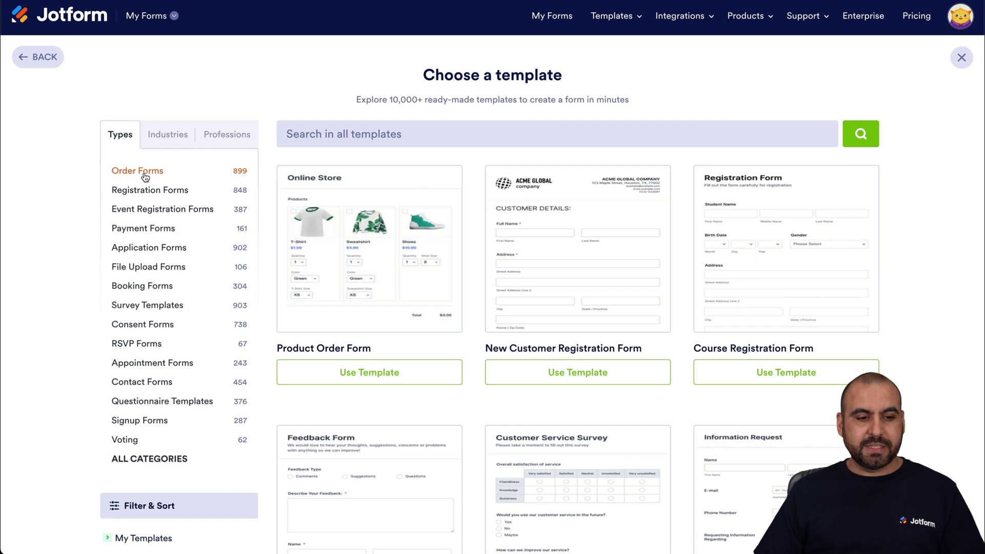
click(137, 171)
scroll(550, 168, down, 10)
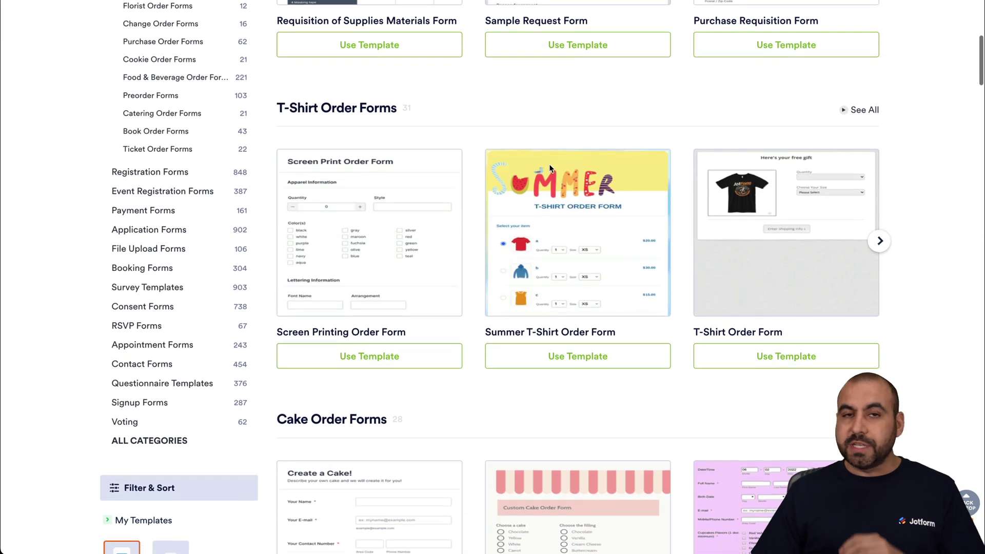
scroll(550, 168, down, 7)
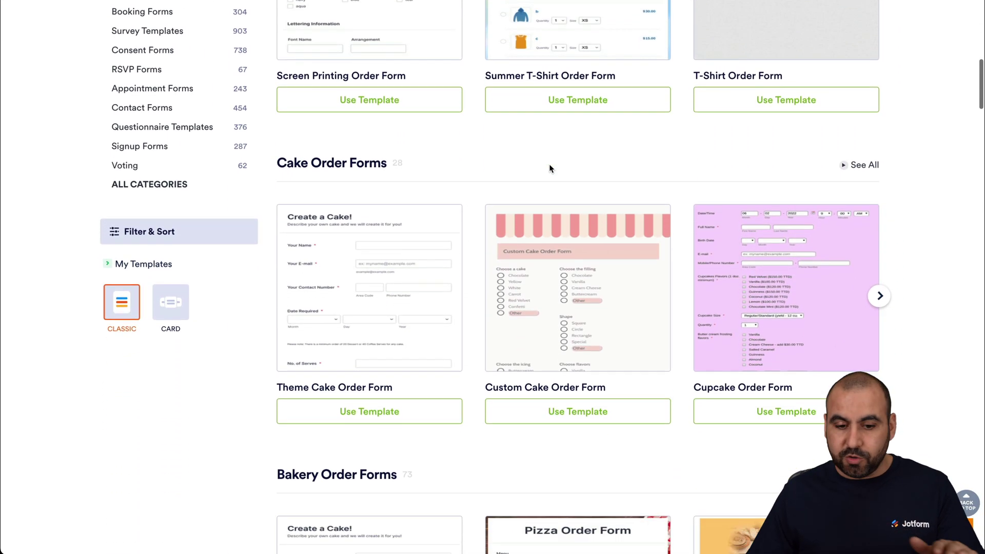
scroll(549, 167, down, 2)
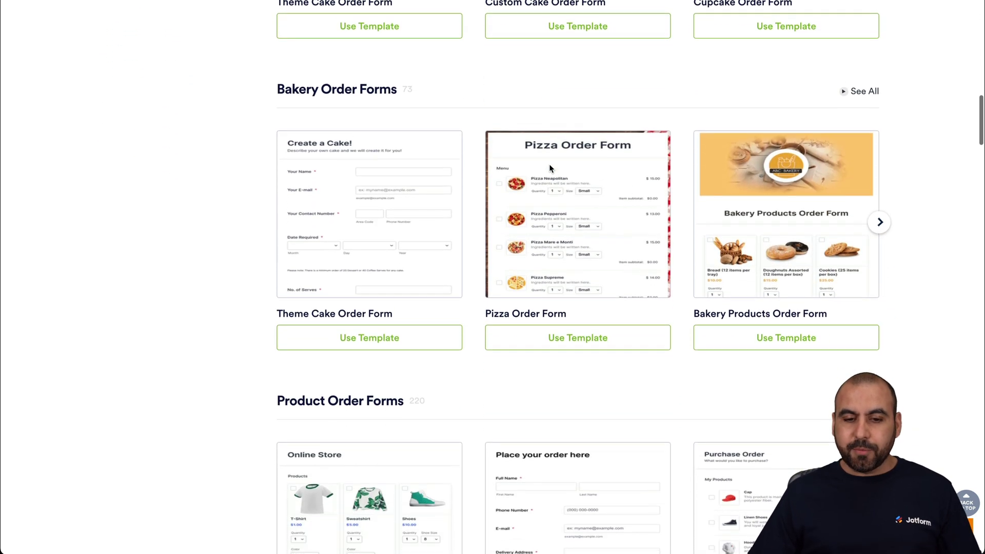
- Preview the Pizza Order Form template and create a form from it
mouse_move(578, 176)
click(578, 210)
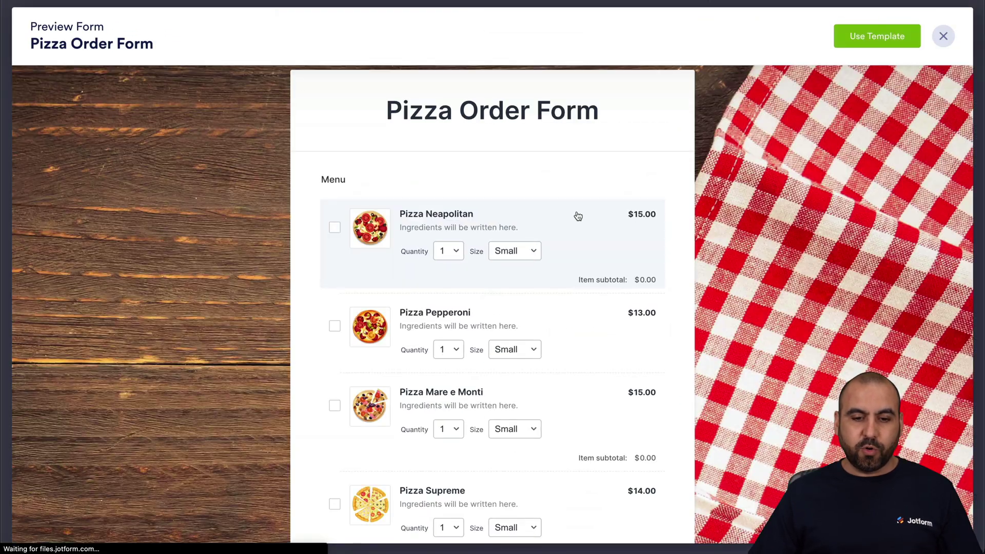
scroll(549, 369, down, 3)
scroll(551, 369, up, 3)
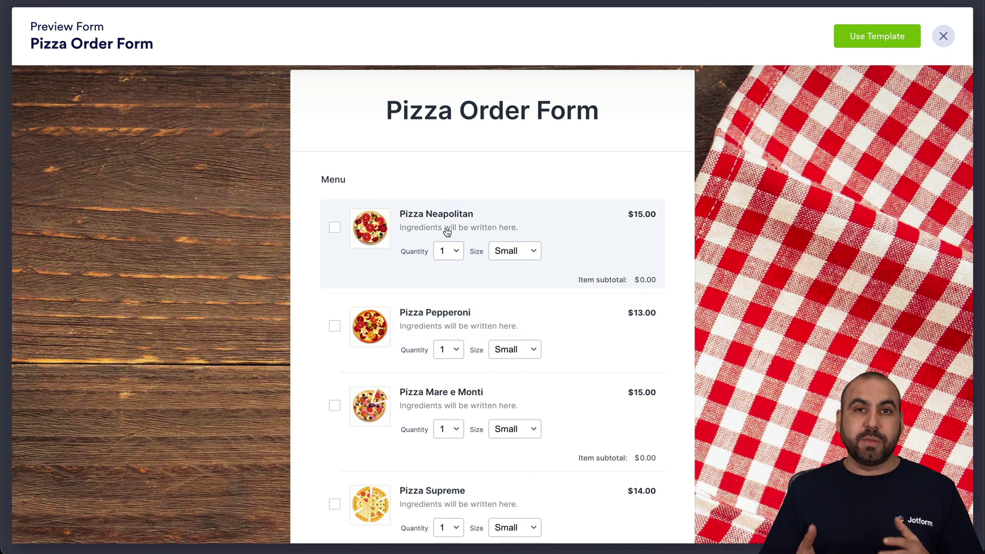
click(895, 35)
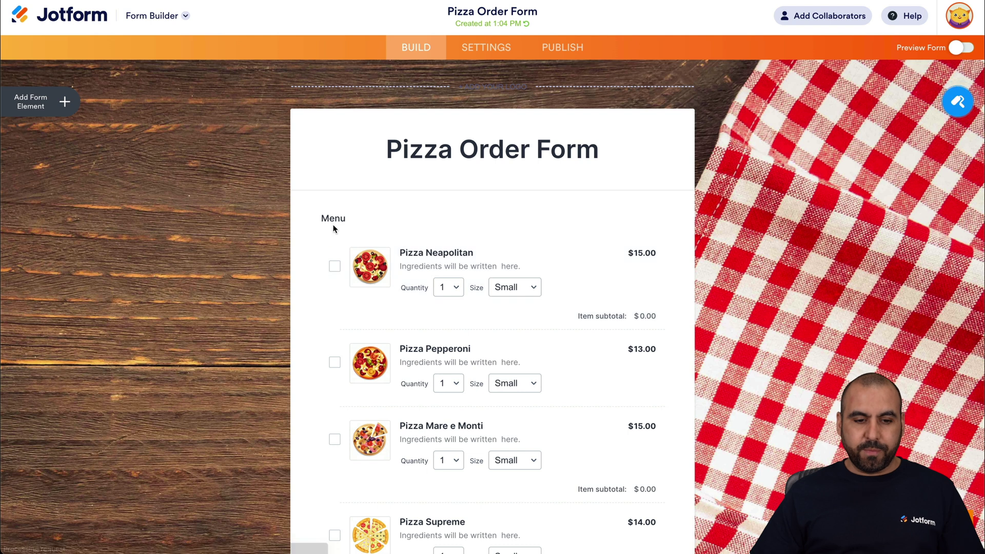
- Open Pizza Neapolitan's product settings from the Menu field and select its description and name
click(359, 227)
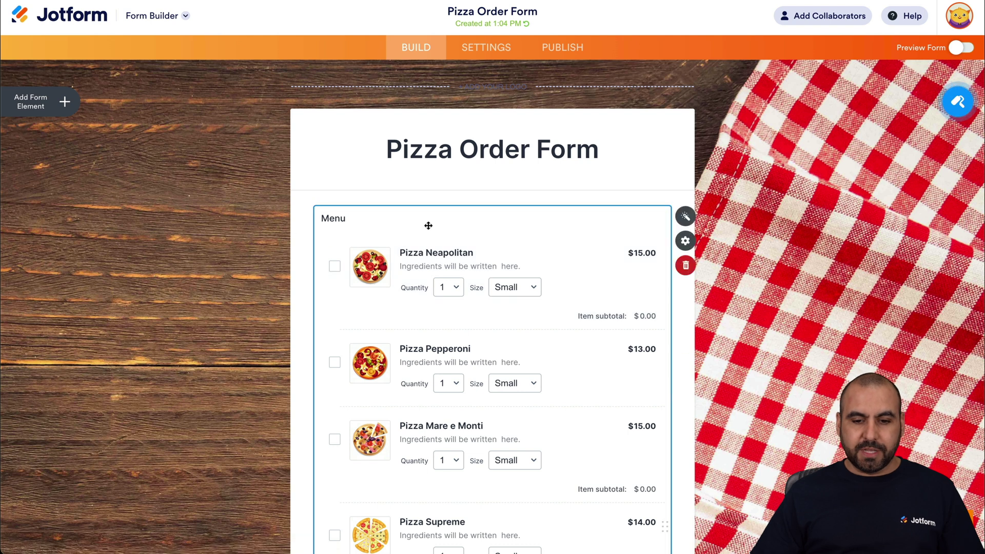
click(687, 217)
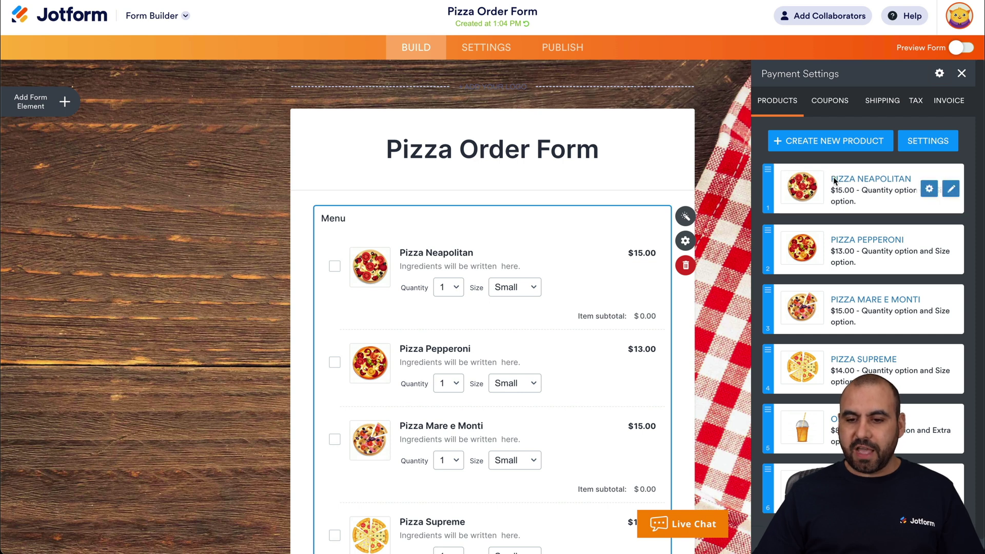
click(950, 191)
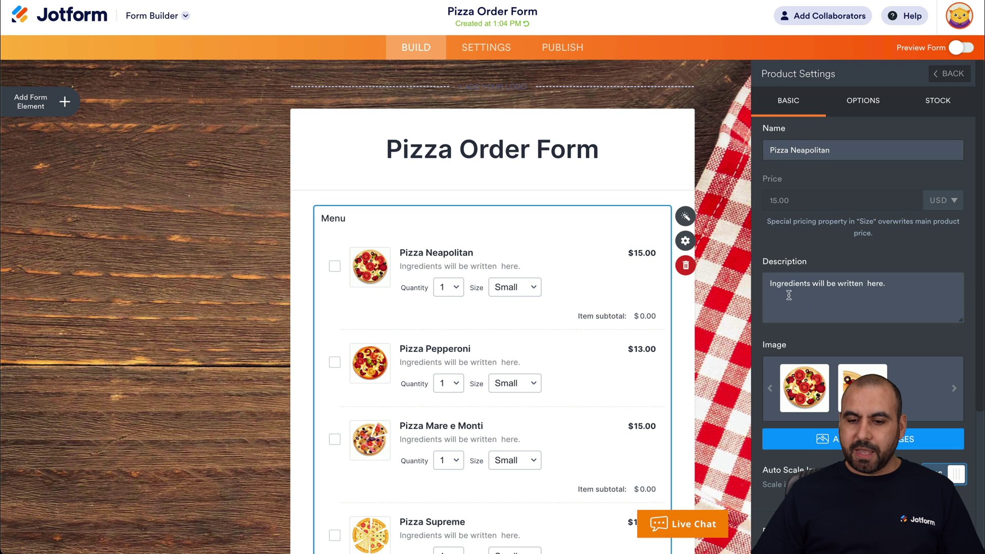
drag(770, 285, 900, 281)
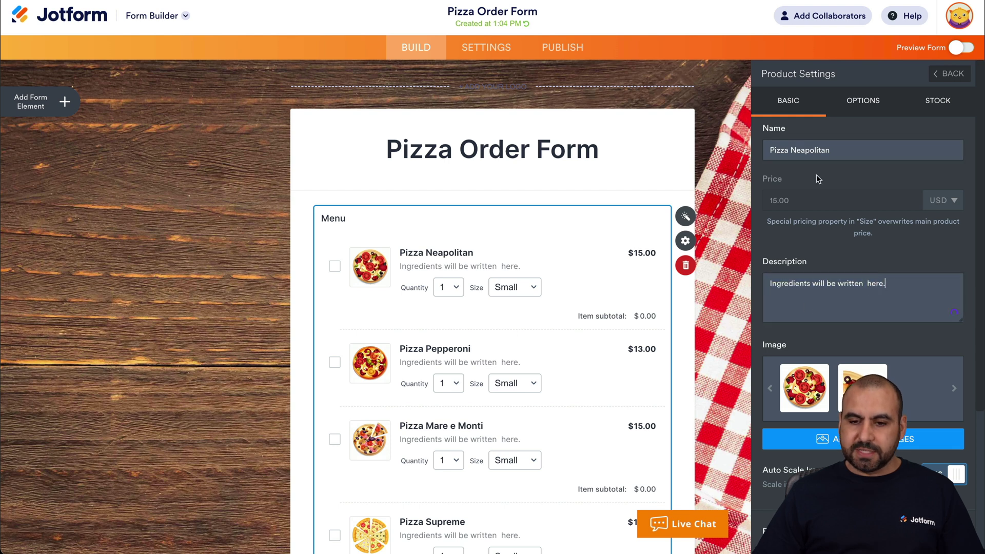
triple_click(793, 150)
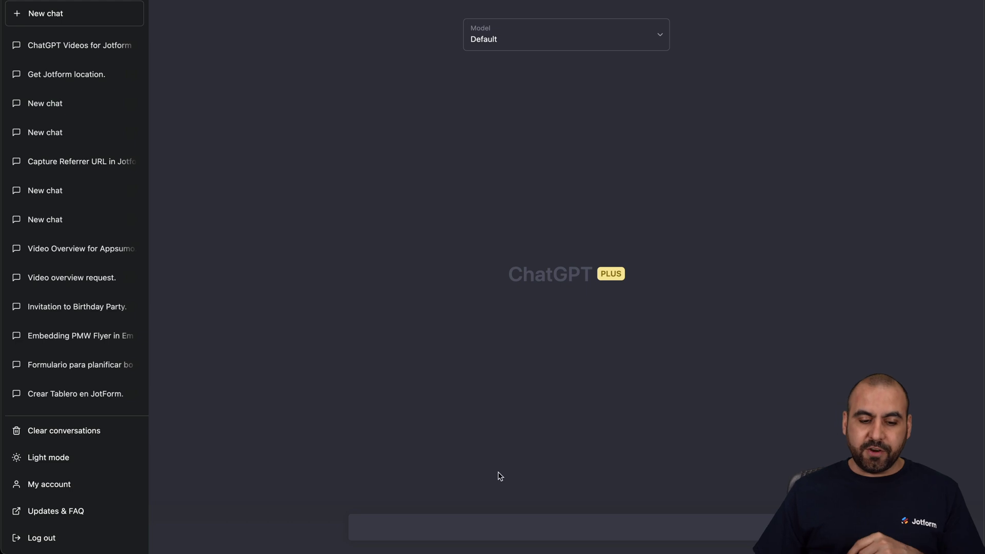
- Send ChatGPT a pasted prompt requesting appealing product descriptions, beginning with Pizza Neapolitan
click(363, 524)
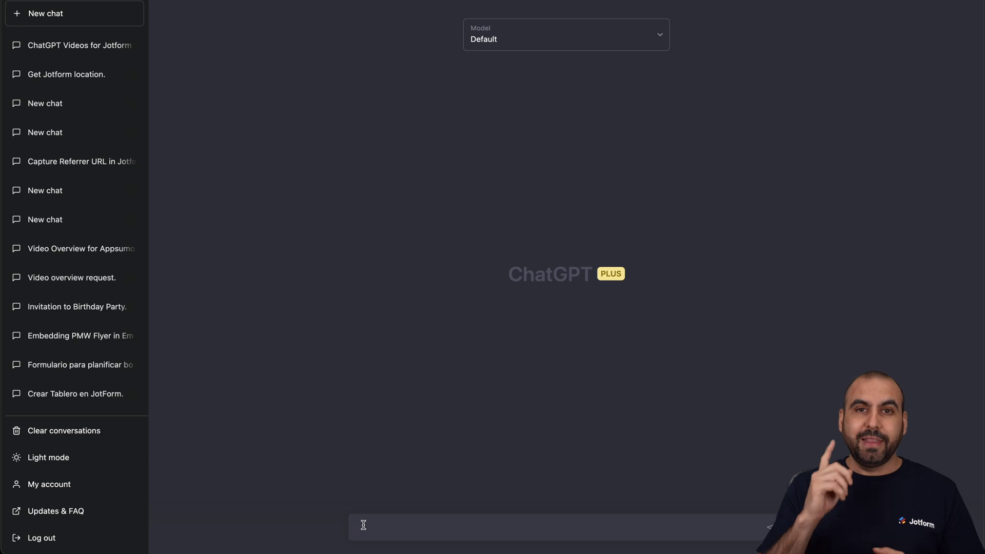
text(I need attractive and appealing descriptions for my products. My first product is: Pizza Neapolitan)
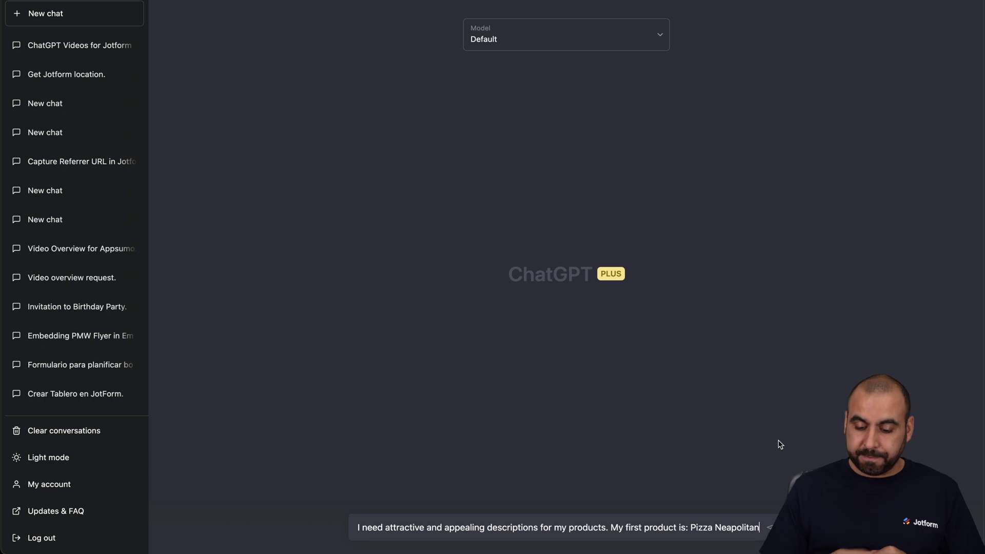
key(Return)
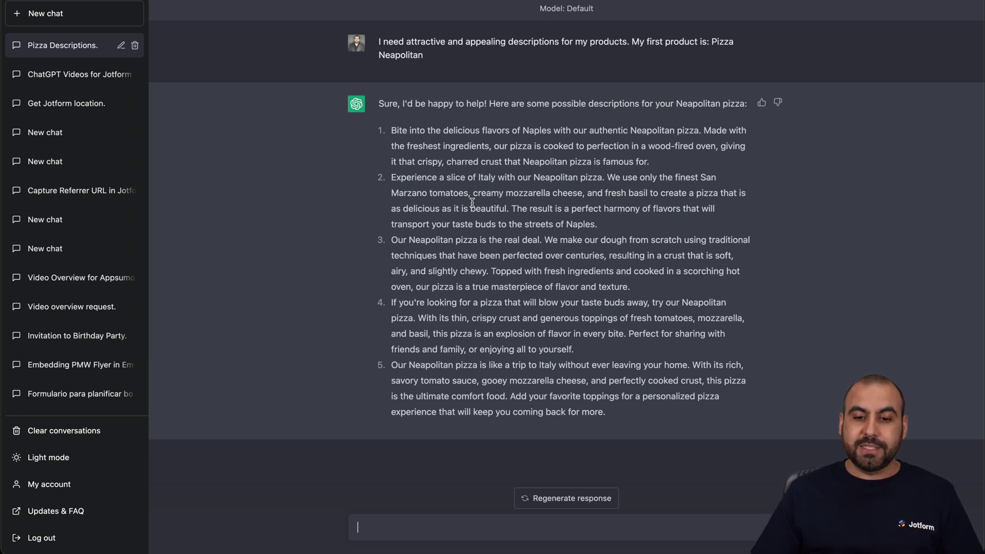
- Tell ChatGPT 'I don't have a wood-fired oven so fix descriptions'
drag(648, 148, 714, 147)
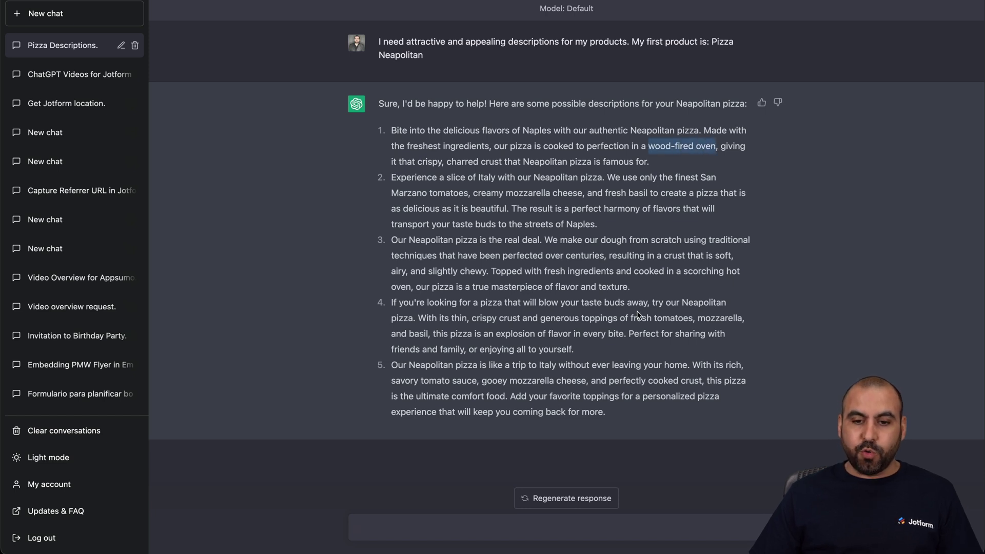
click(444, 527)
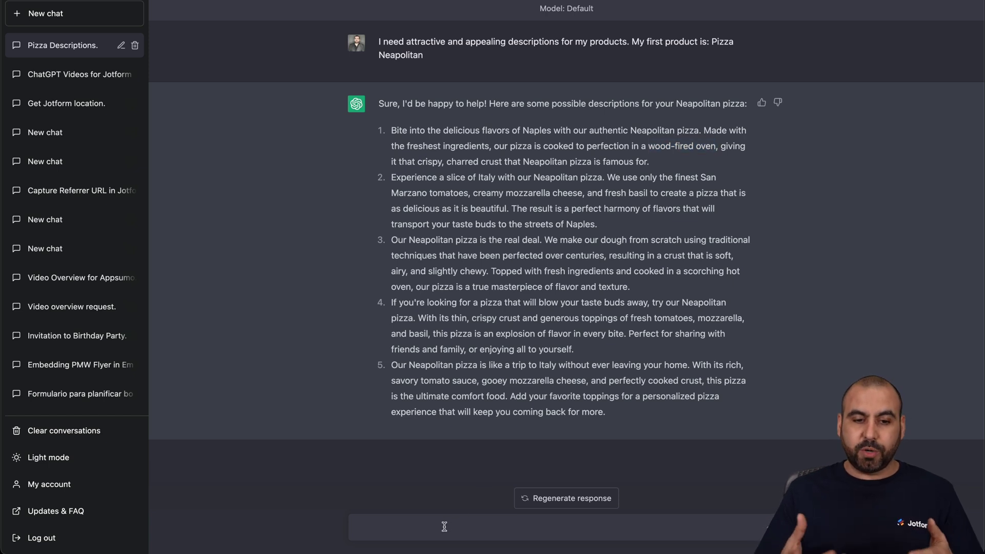
text(I don't have a wood-fired oven so fix descriptions)
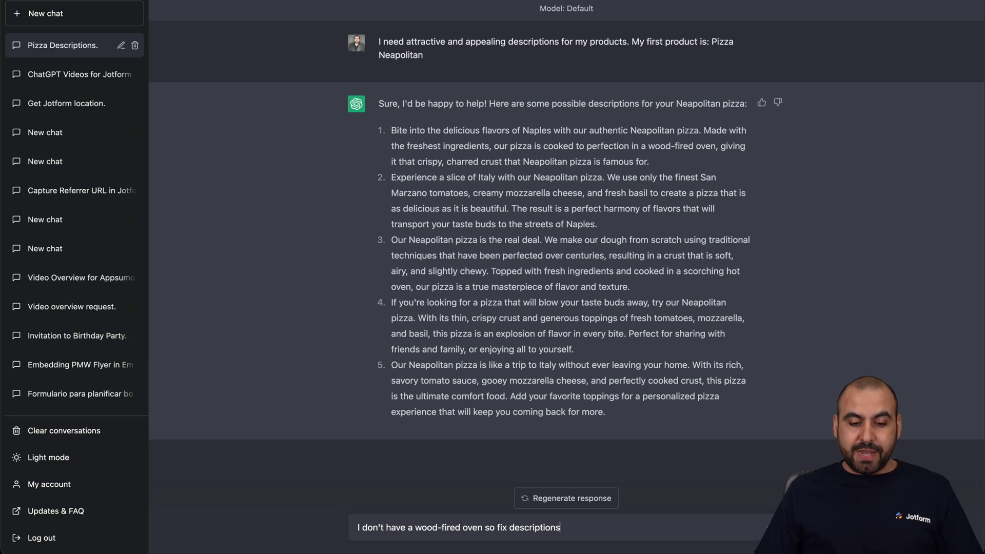
key(Return)
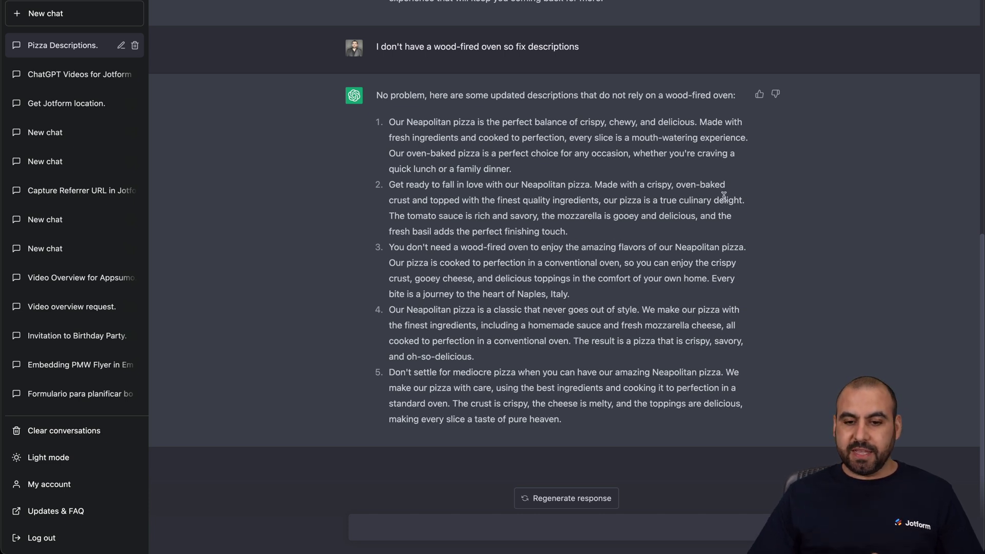
- Select the second revised Neapolitan description
drag(674, 185, 726, 185)
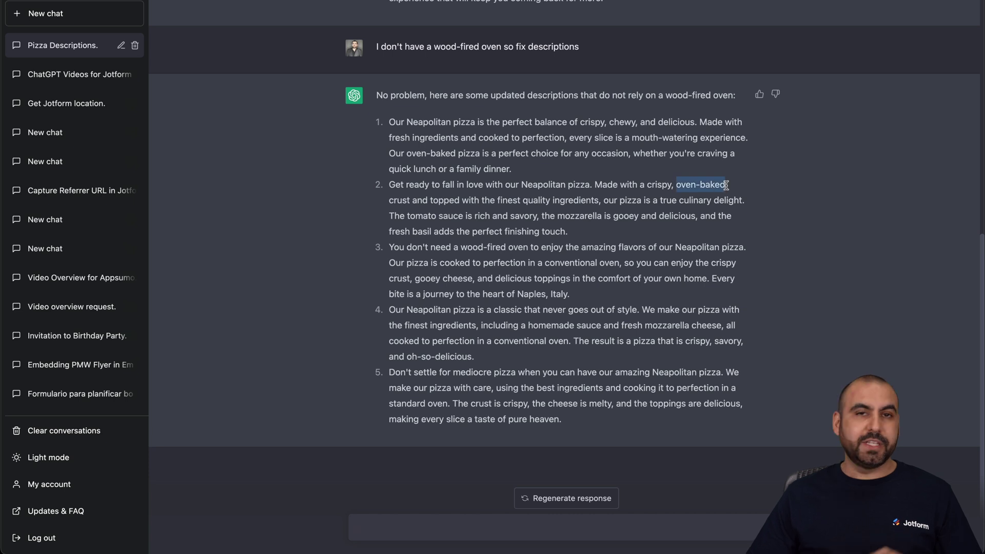
click(724, 185)
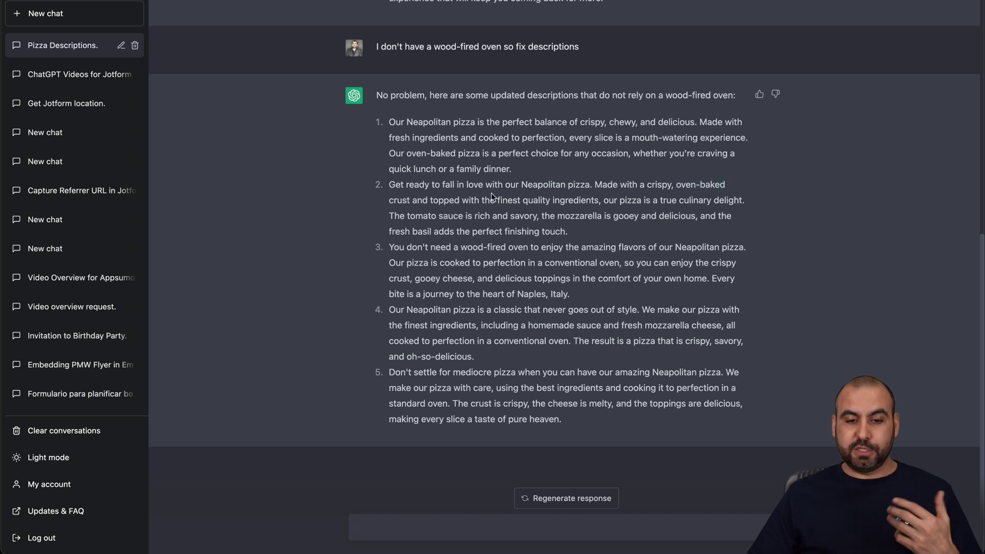
drag(389, 185, 586, 230)
- Replace Pizza Neapolitan's placeholder description with the copied ChatGPT text
key(super+Tab)
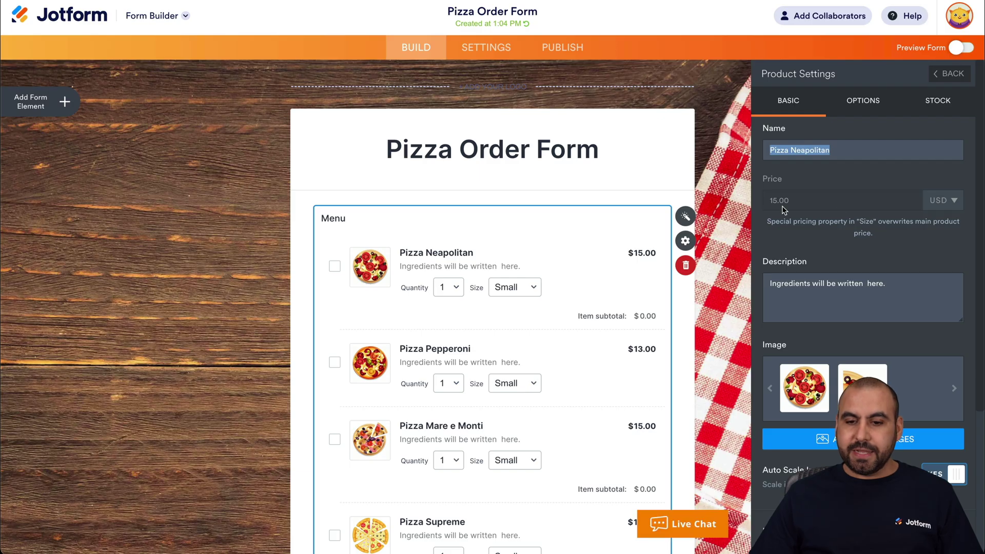
click(834, 284)
key(ctrl+a)
key(ctrl+v)
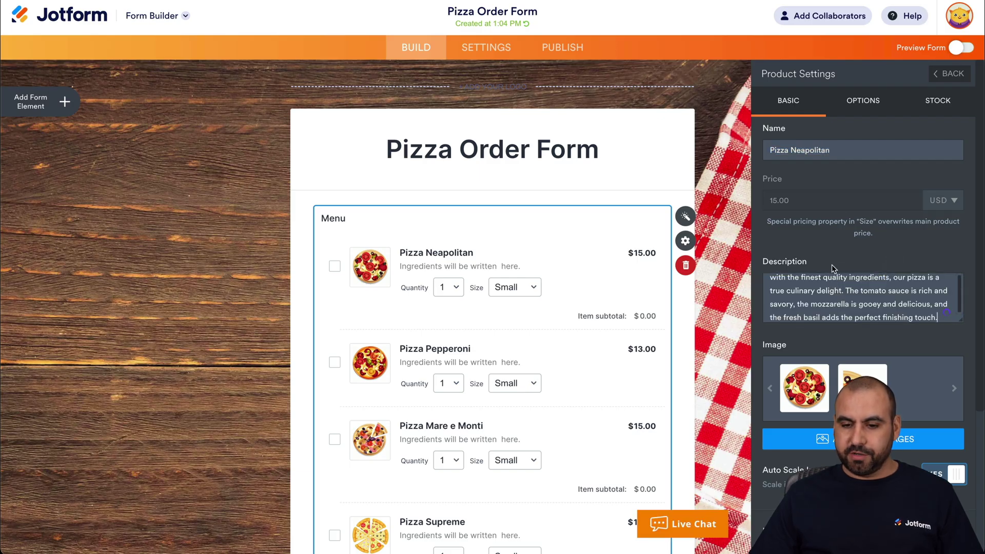
scroll(841, 302, down, 4)
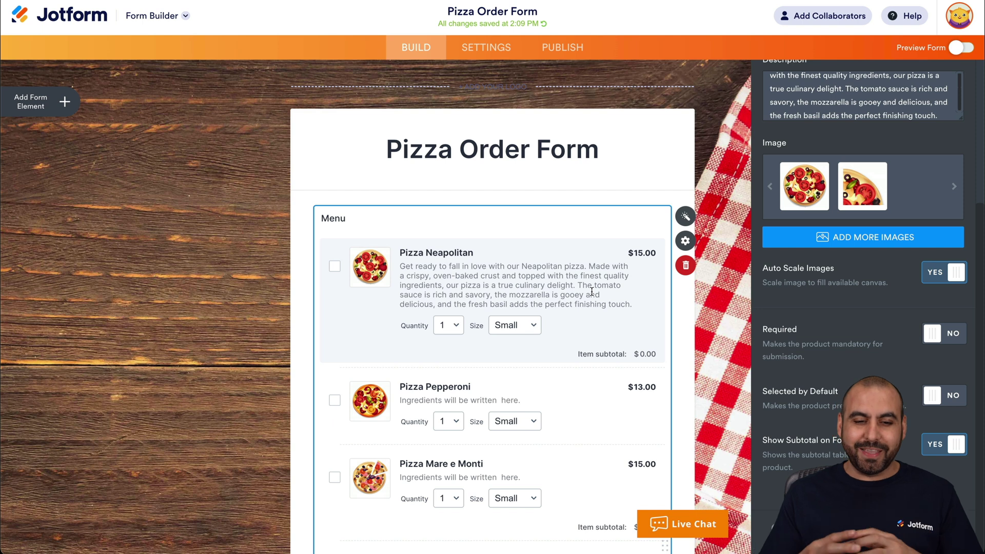
scroll(818, 137, up, 5)
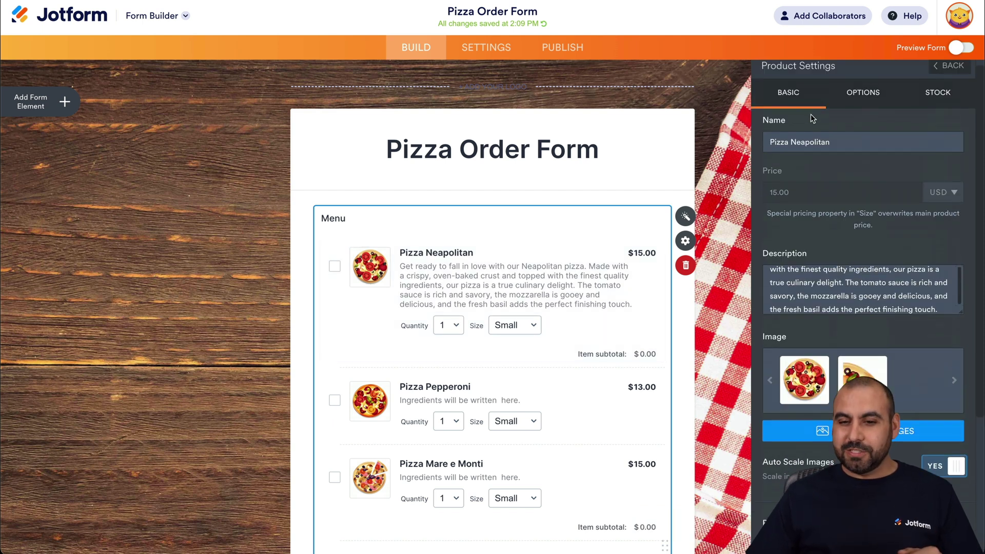
- Open Pizza Pepperoni's product settings, then focus the ChatGPT message box
click(951, 74)
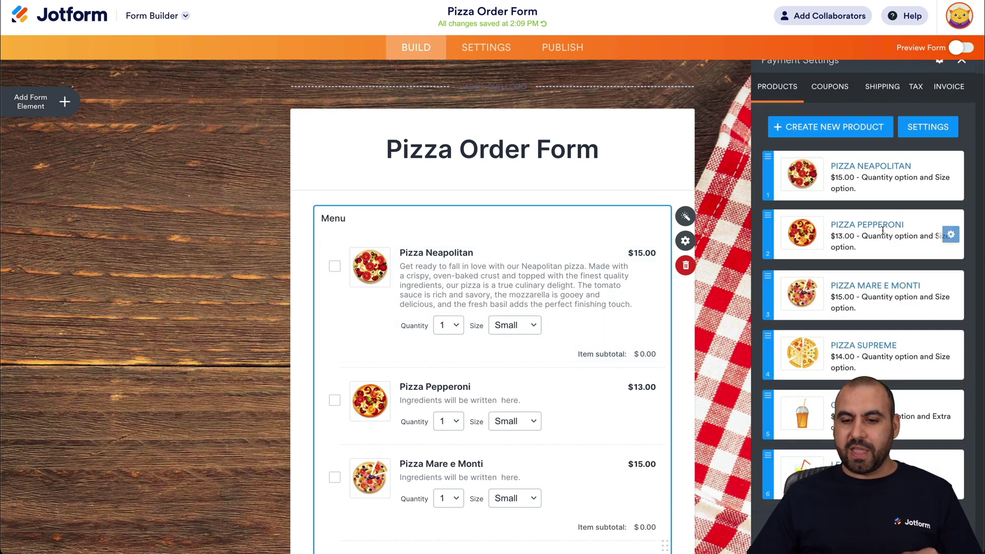
click(929, 236)
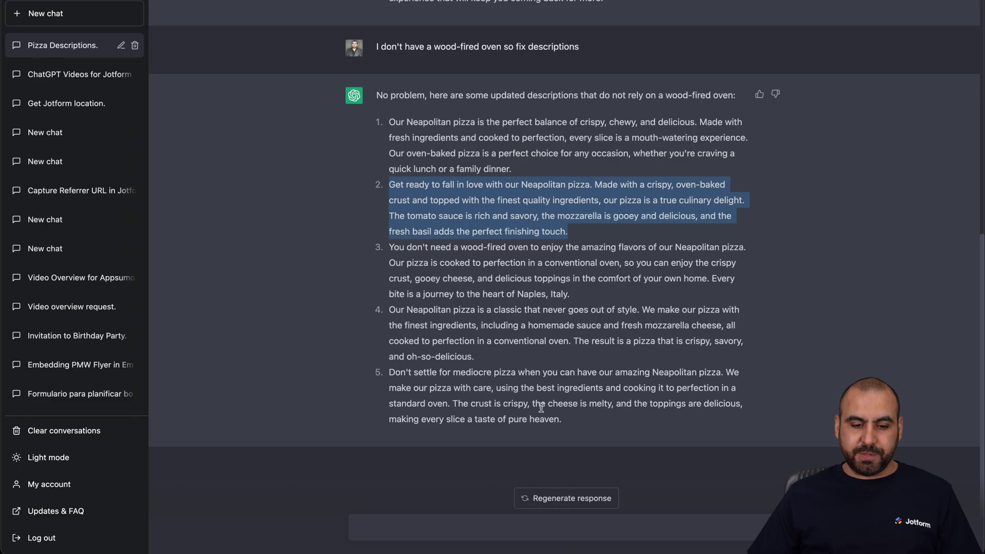
click(463, 525)
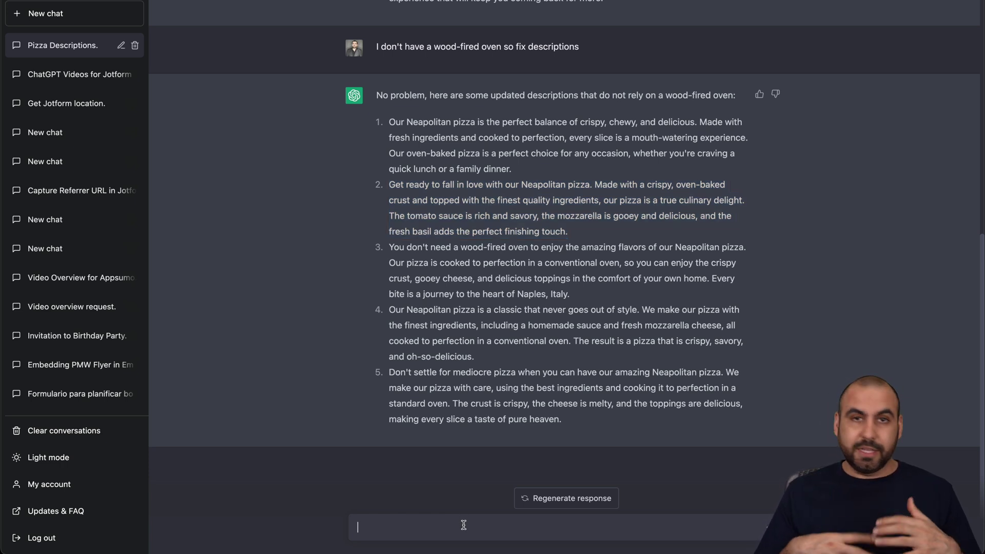
- Ask ChatGPT 'Now a description for: Pizza Pepperoni' and select the third, comfort-food description
text(Now a description for: Pizza Pepperoni)
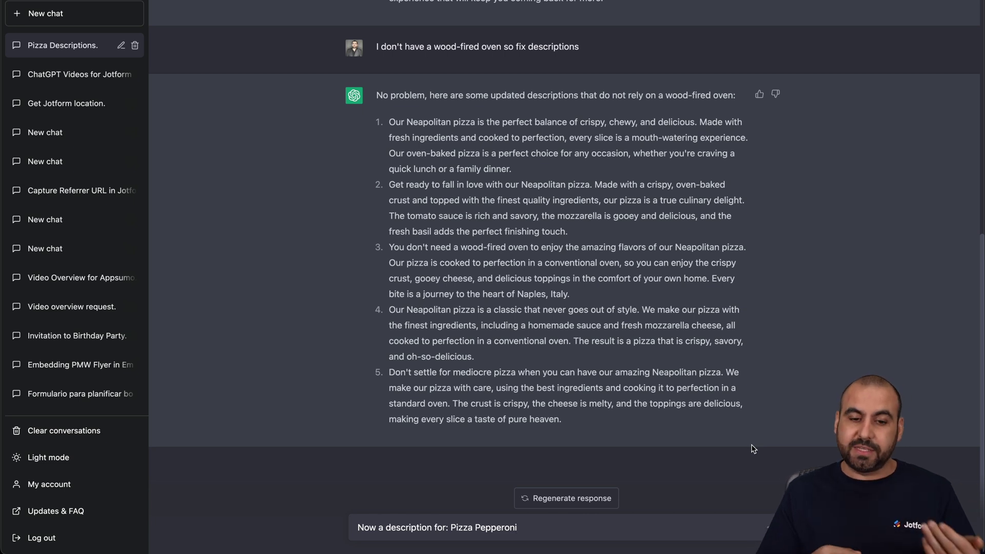
key(Return)
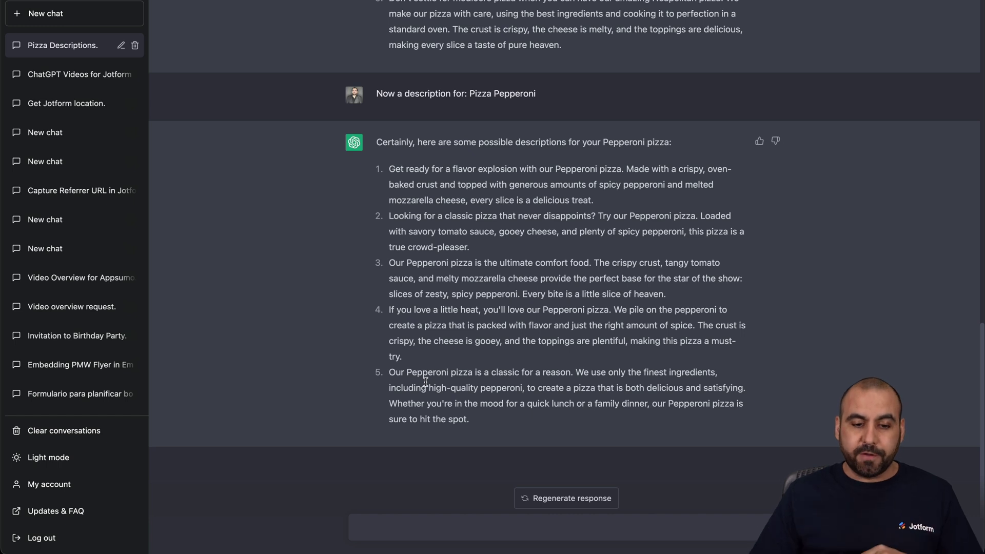
drag(390, 259, 665, 290)
key(ctrl+c)
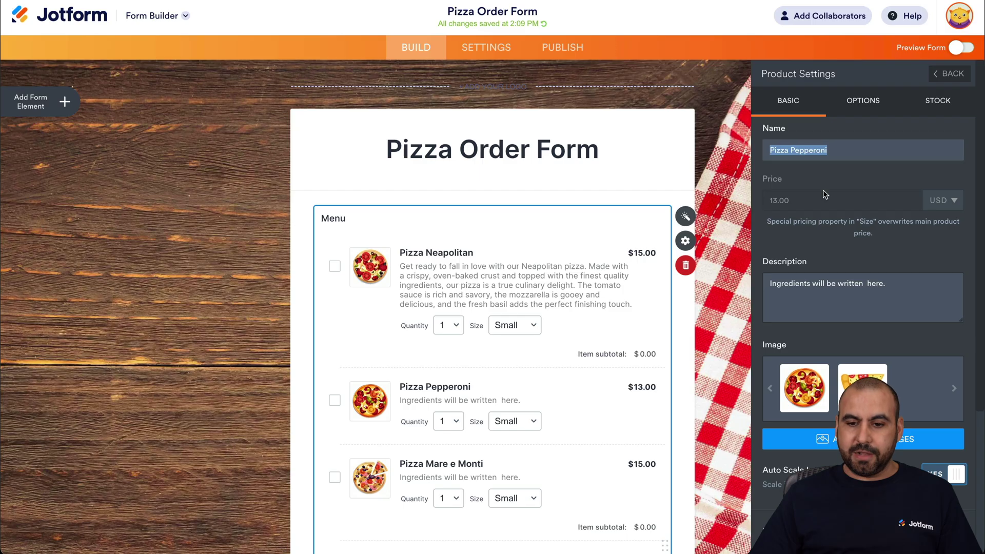
- Paste the comfort-food description over Pizza Pepperoni's placeholder description
triple_click(852, 278)
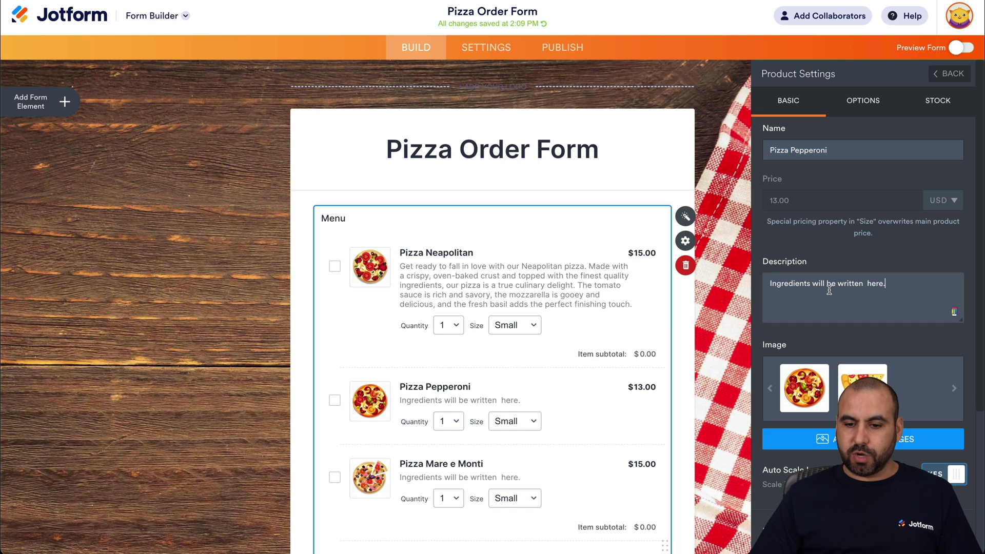
key(ctrl+v)
scroll(867, 282, down, 4)
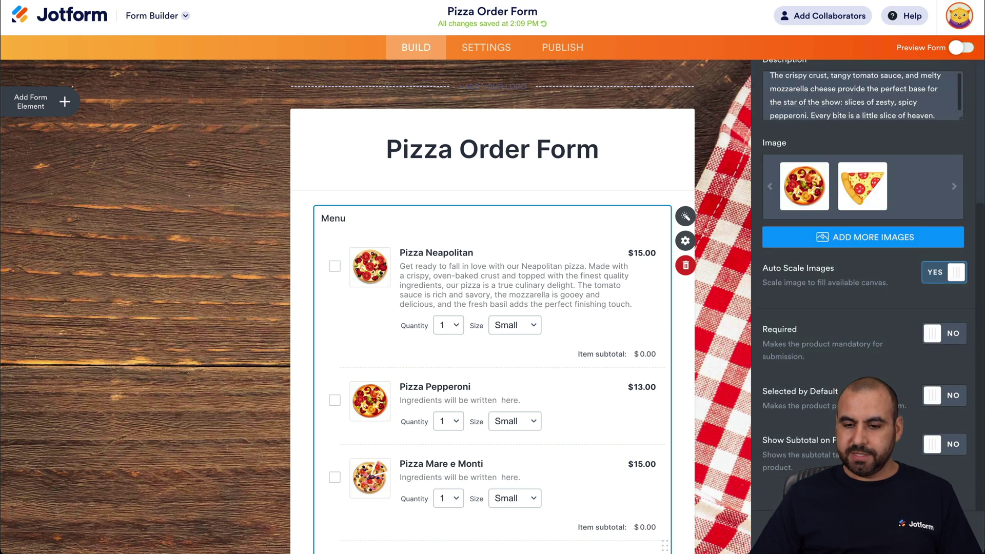
scroll(889, 174, up, 4)
- Open Pizza Mare e Monti's product settings and select its name
click(945, 72)
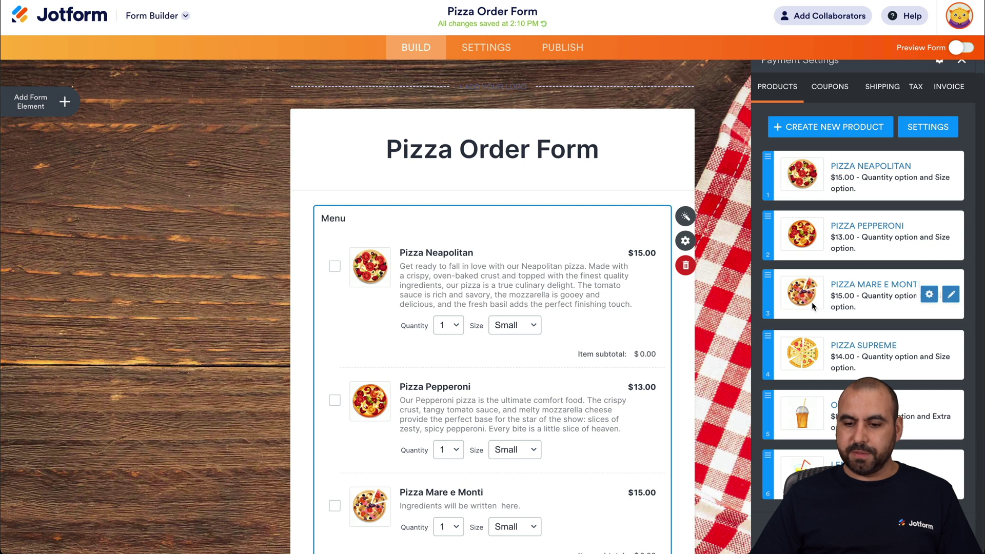
click(951, 294)
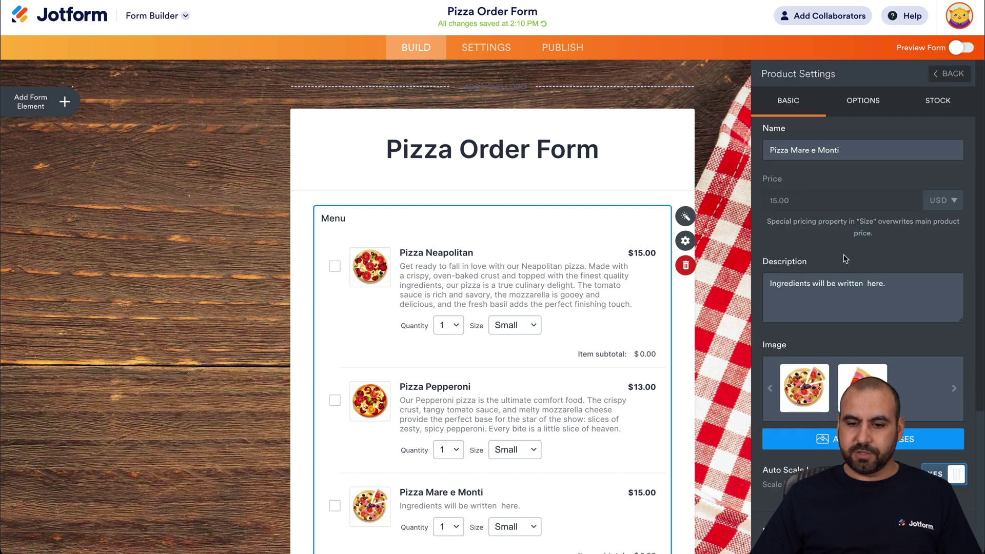
triple_click(794, 150)
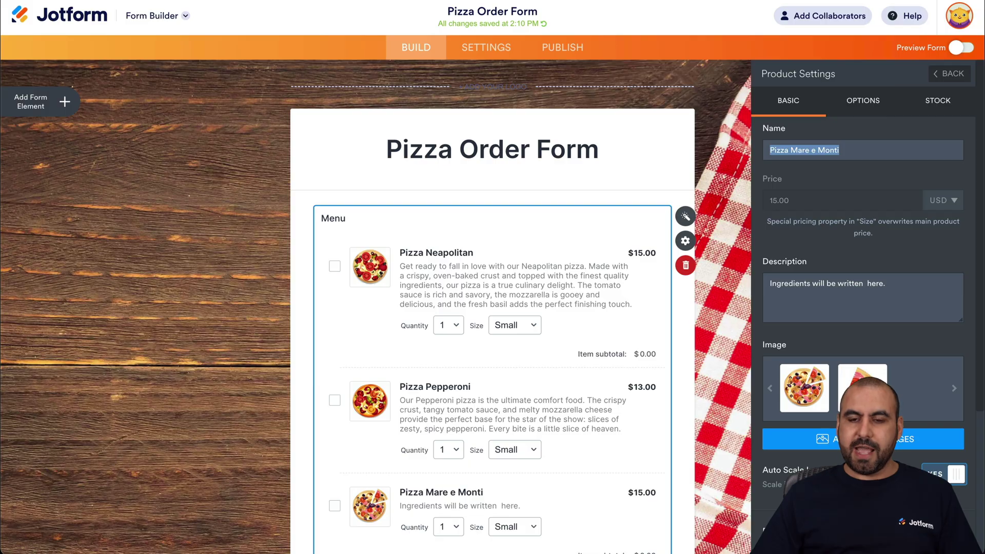
key(super+Tab)
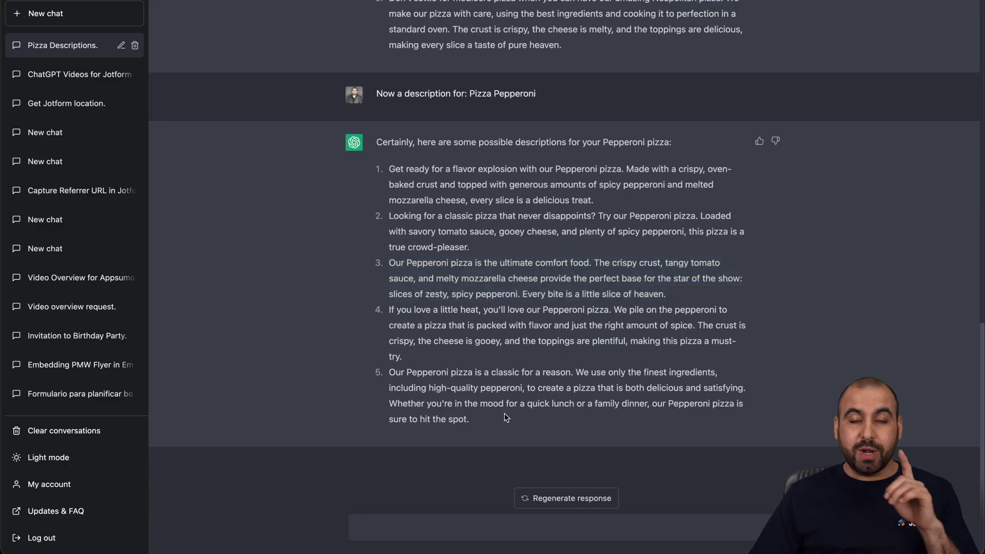
- Ask ChatGPT 'Now a description for: Pizza Mare e Monti', then paste a gluten-free follow-up
click(450, 528)
text(Now a description for: Pizza Mare e Monti)
key(Return)
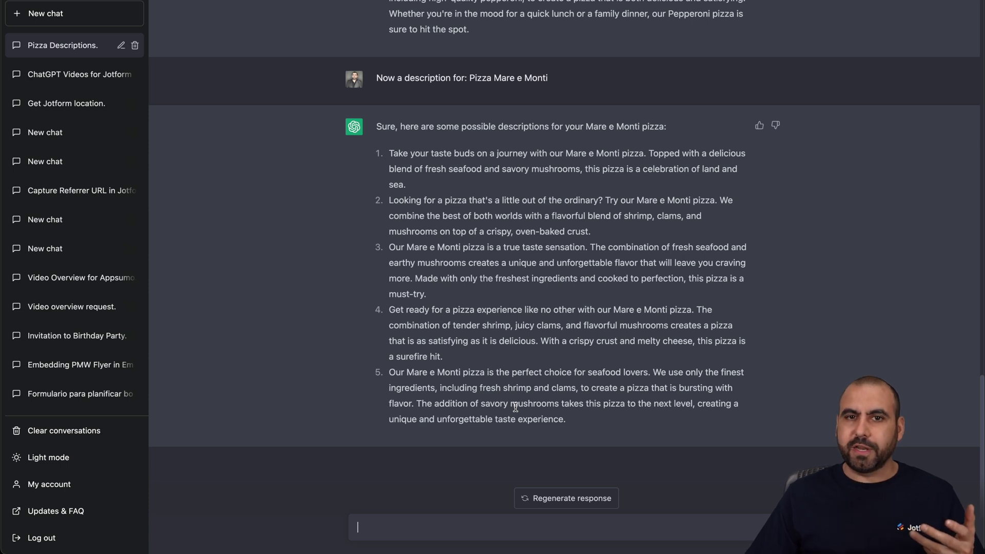
text(My pizzas are gluten free, please reflect that in the descriptions)
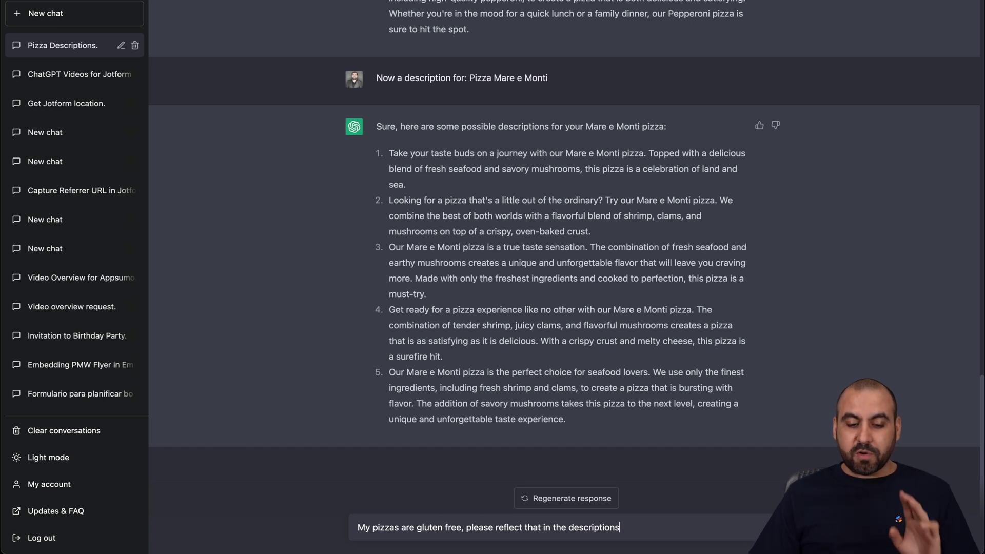
- Send the gluten-free follow-up and review the updated gluten-free pizza descriptions
key(Return)
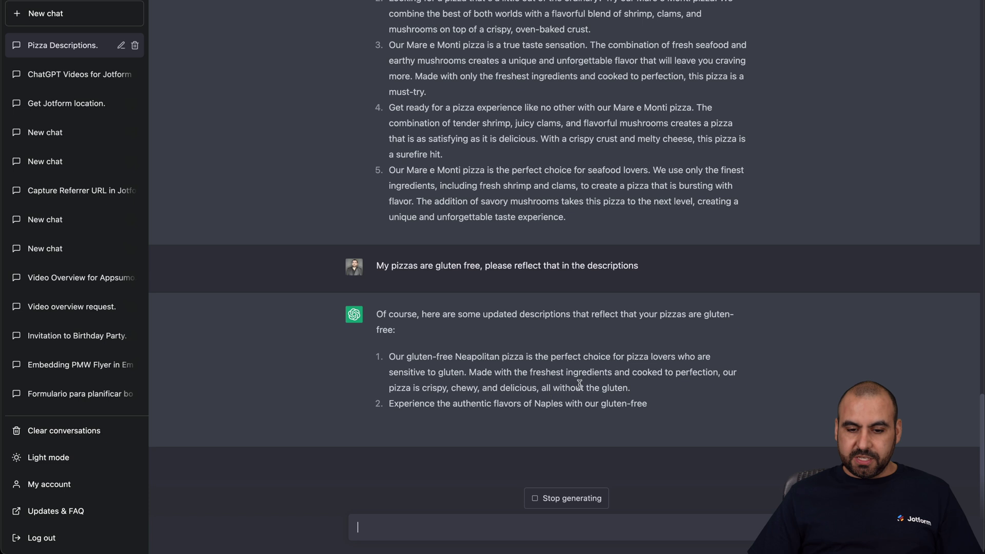
drag(541, 372, 632, 372)
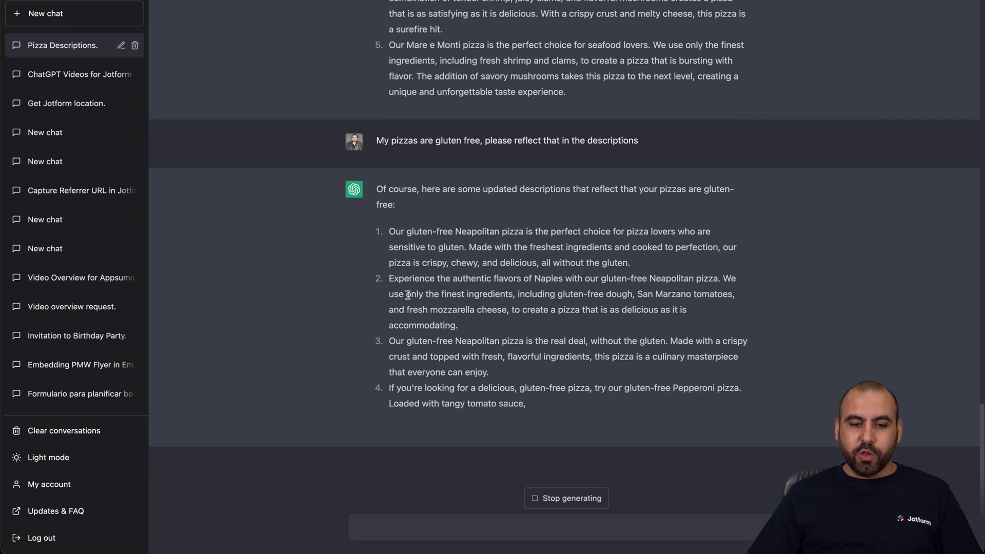
drag(520, 294, 613, 293)
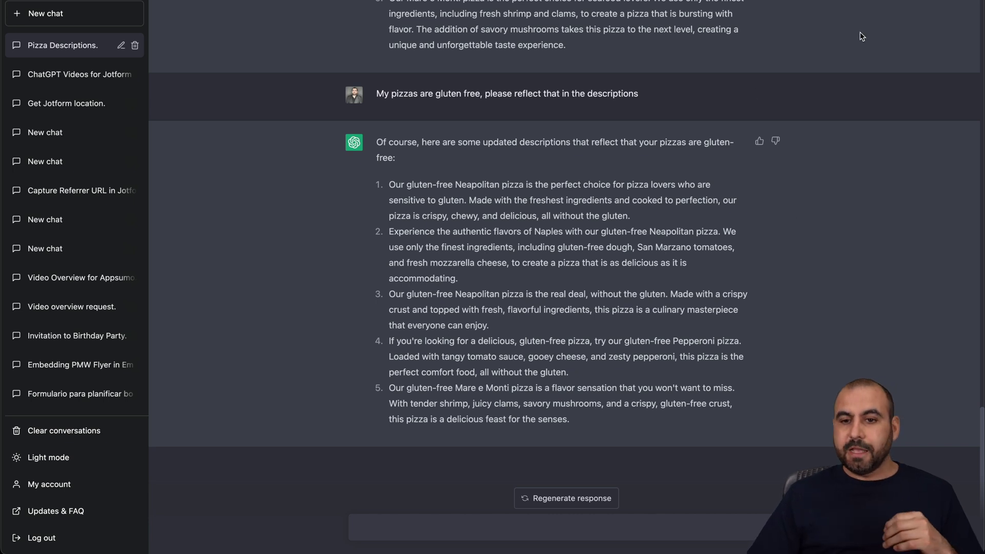
scroll(488, 253, up, 3)
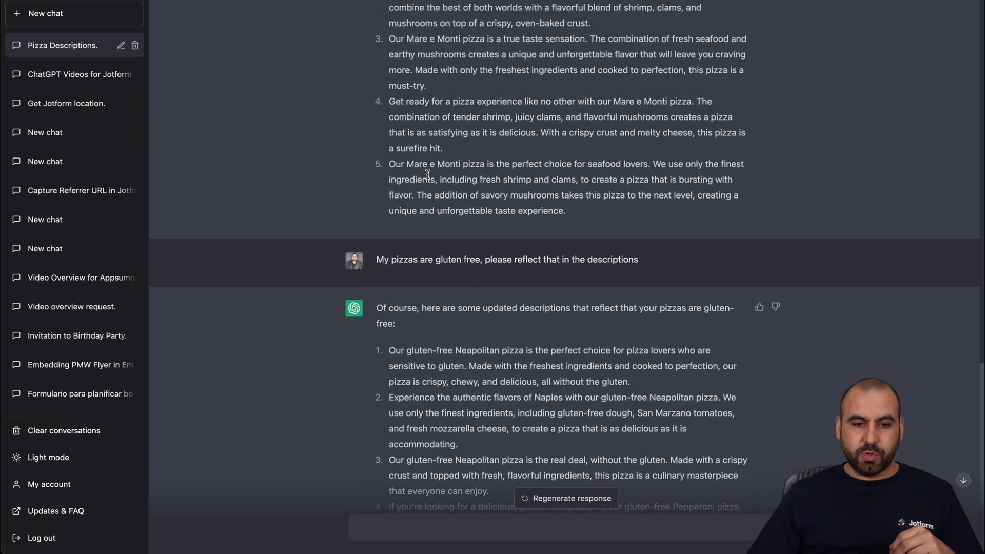
- Paste the fifth, seafood-lovers description into Pizza Mare e Monti's description
drag(391, 165, 623, 210)
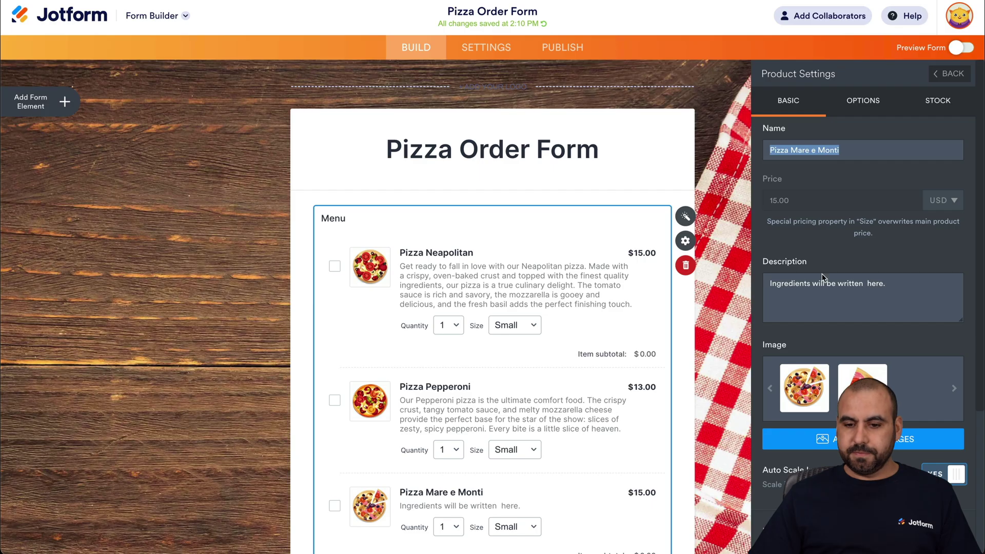
triple_click(822, 277)
key(ctrl+v)
scroll(822, 277, down, 4)
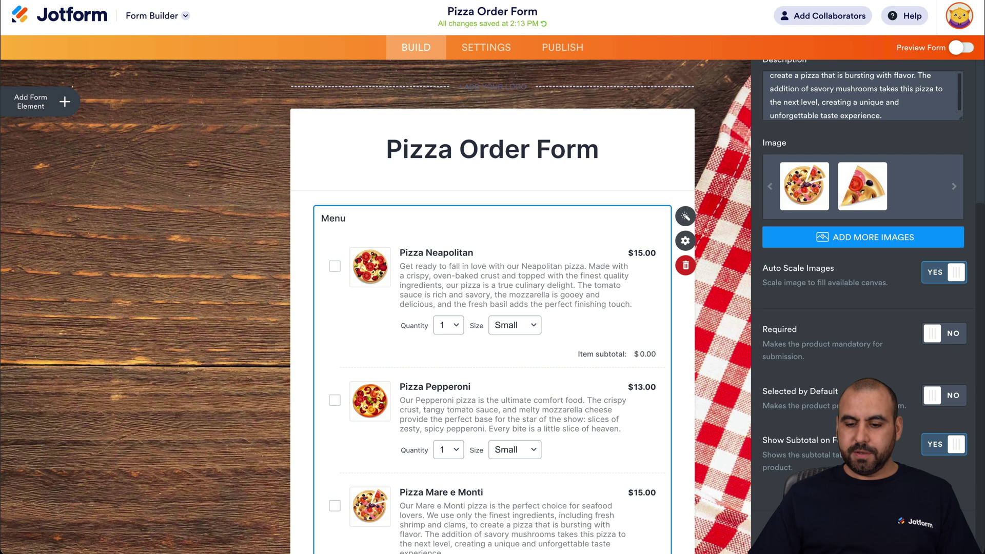
scroll(893, 189, up, 4)
- Open Pizza Supreme's product settings and select its name
click(944, 75)
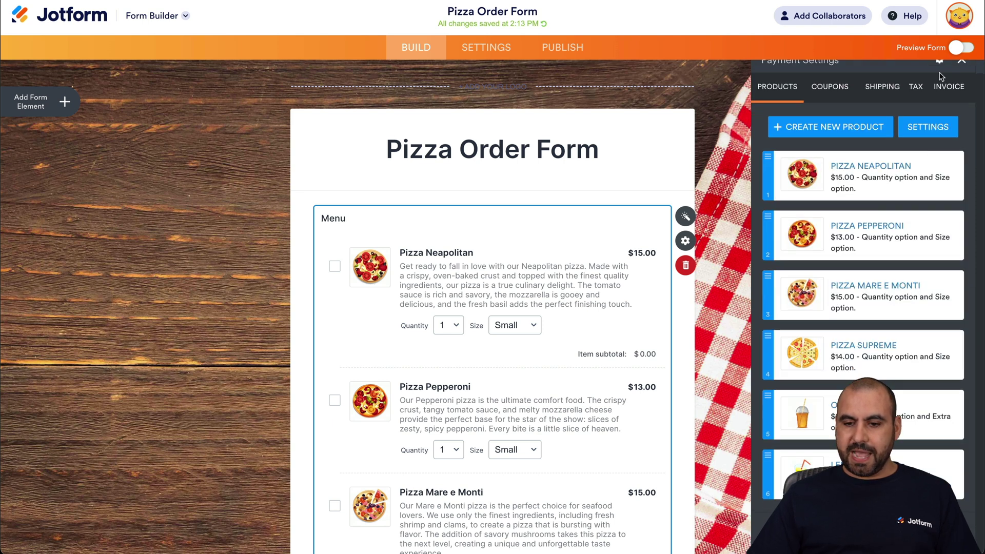
mouse_move(871, 343)
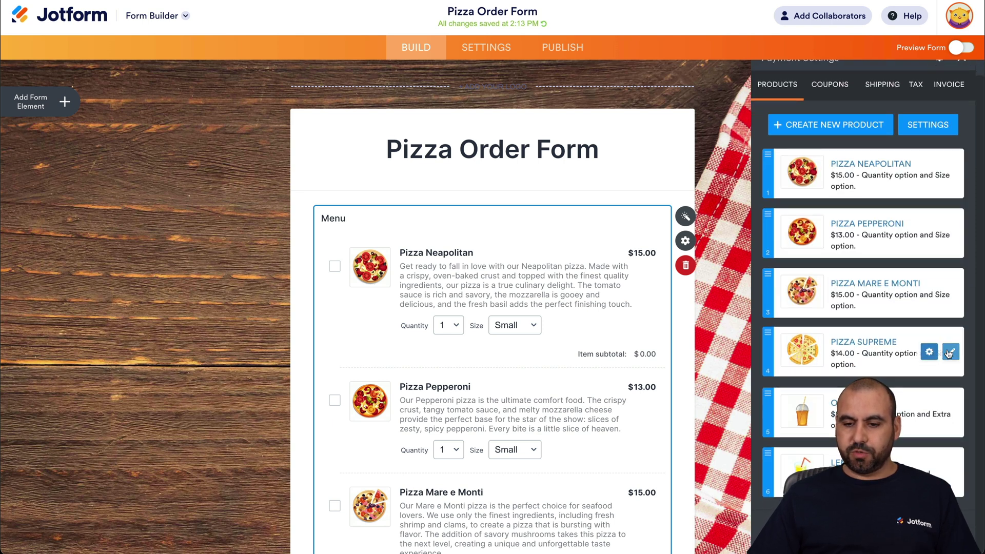
click(949, 353)
drag(823, 150, 770, 150)
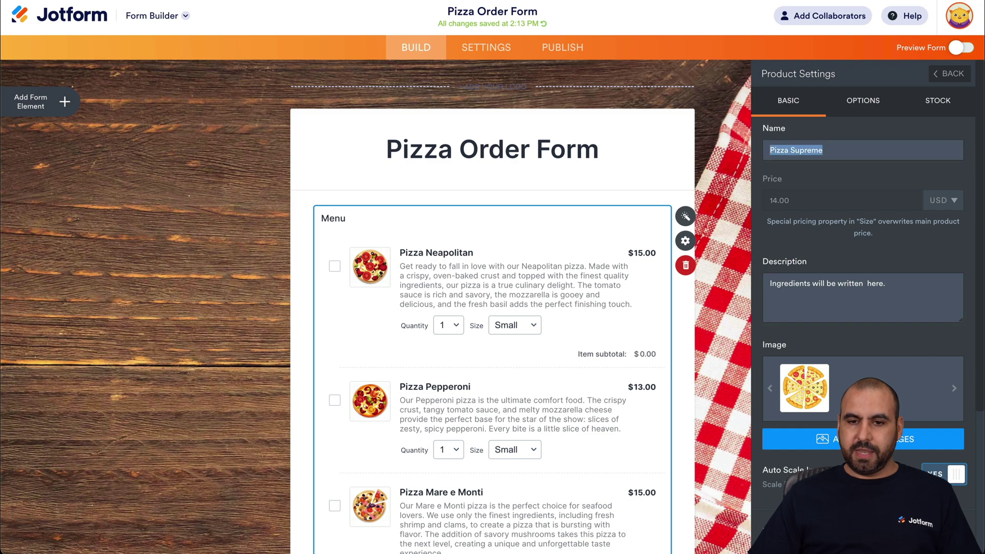
key(ctrl+Tab)
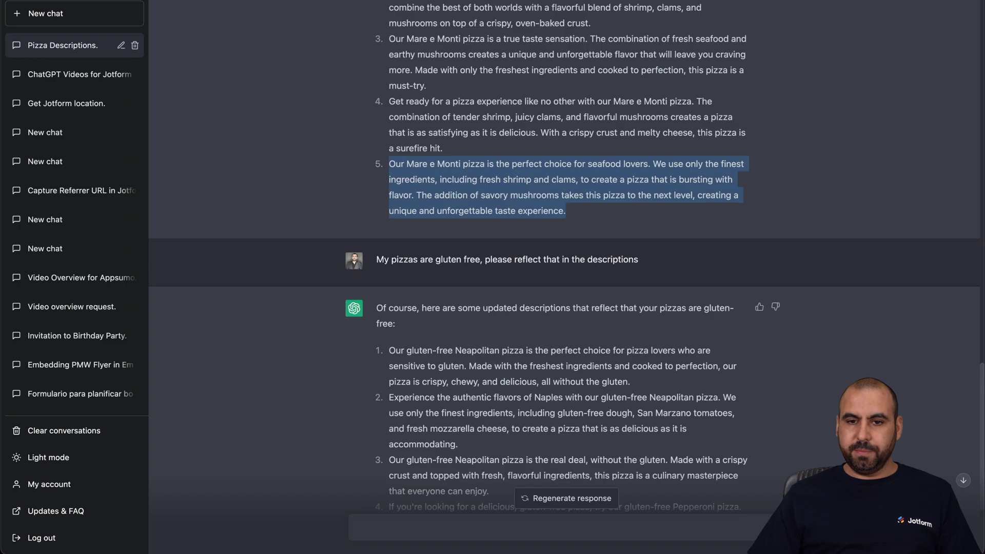
- Ask ChatGPT for Pizza Supreme descriptions with ingredients, then draft a follow-up stressing gourmet ingredients
click(472, 522)
text(now a description for Pizza Supreme and include ingredients)
scroll(630, 526, down, 3)
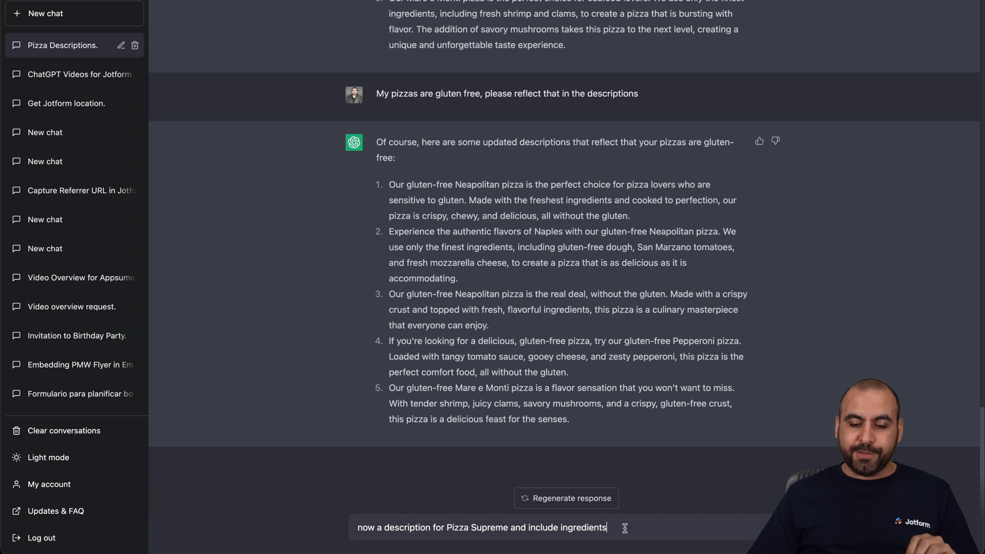
key(Return)
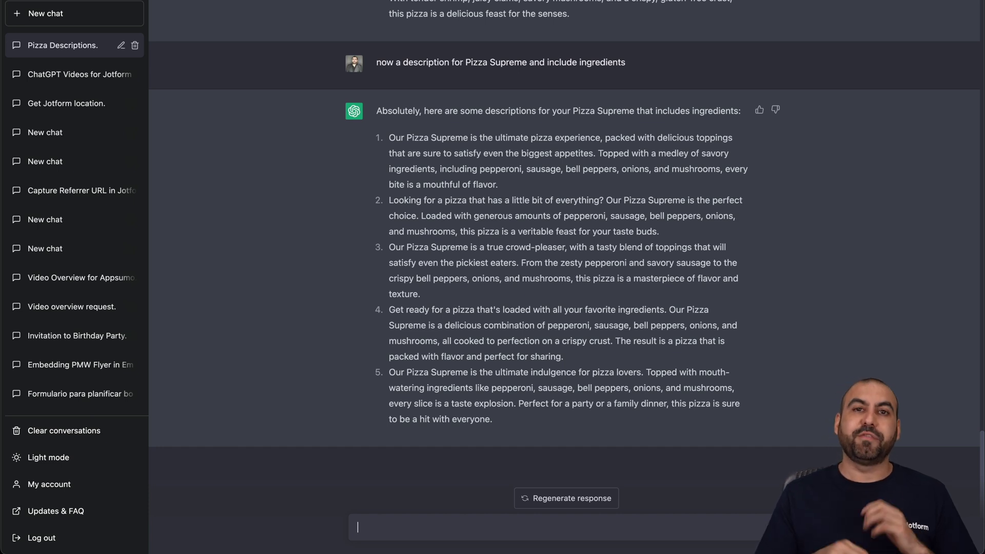
text(My ingredients for the Pizza Supreme are gourmet so punch it up a bit more with the ingredients)
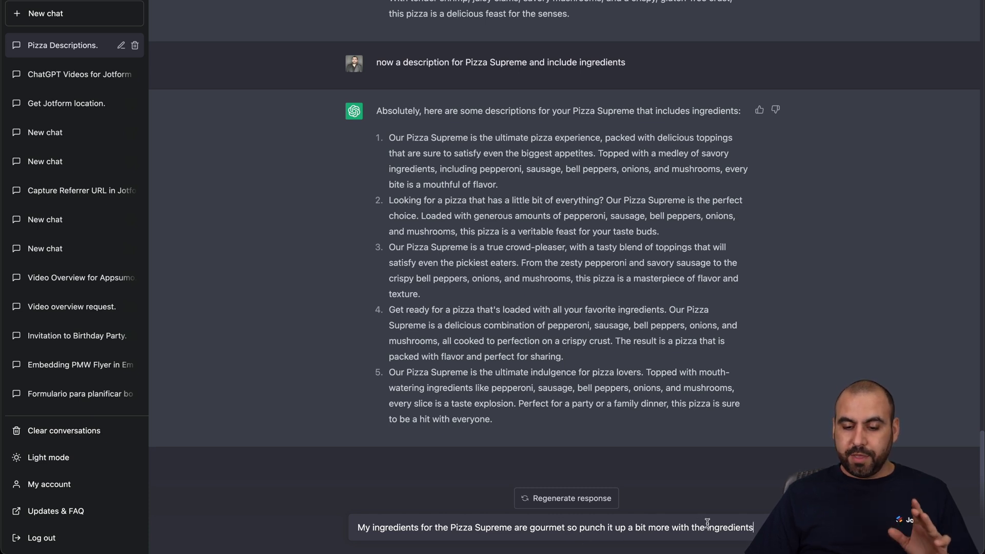
- Send the gourmet follow-up and compare the new descriptions, such as the artisanal pepperoni one
key(Return)
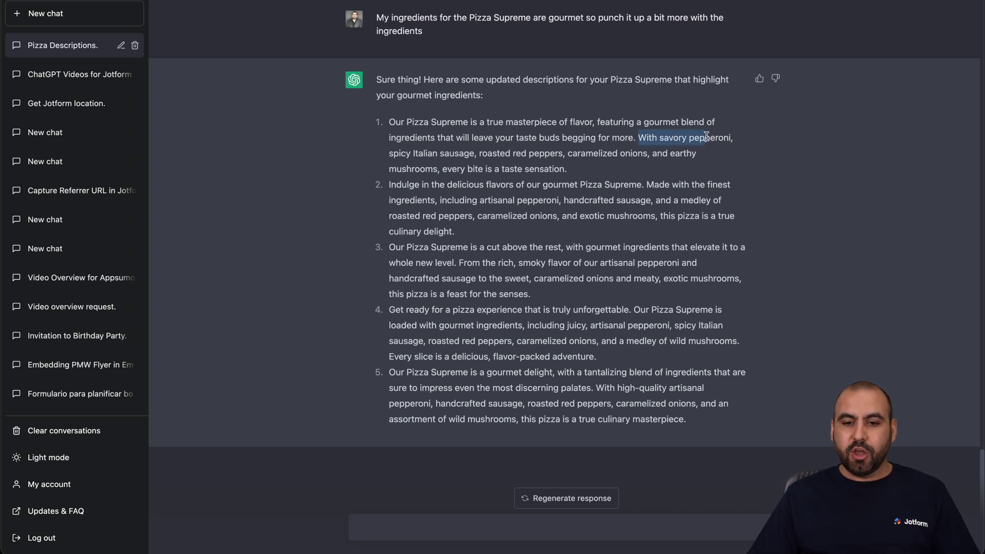
click(730, 138)
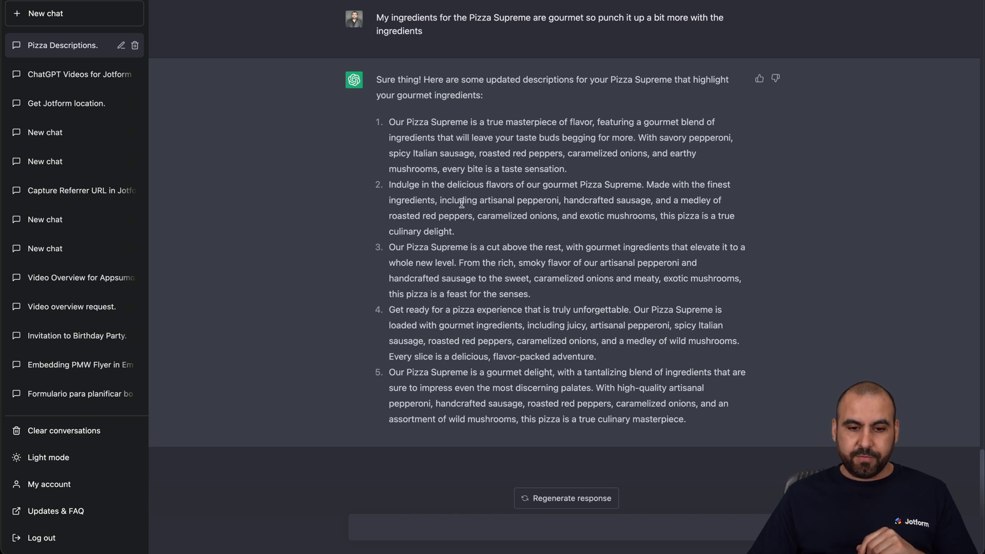
drag(480, 201, 553, 201)
click(565, 201)
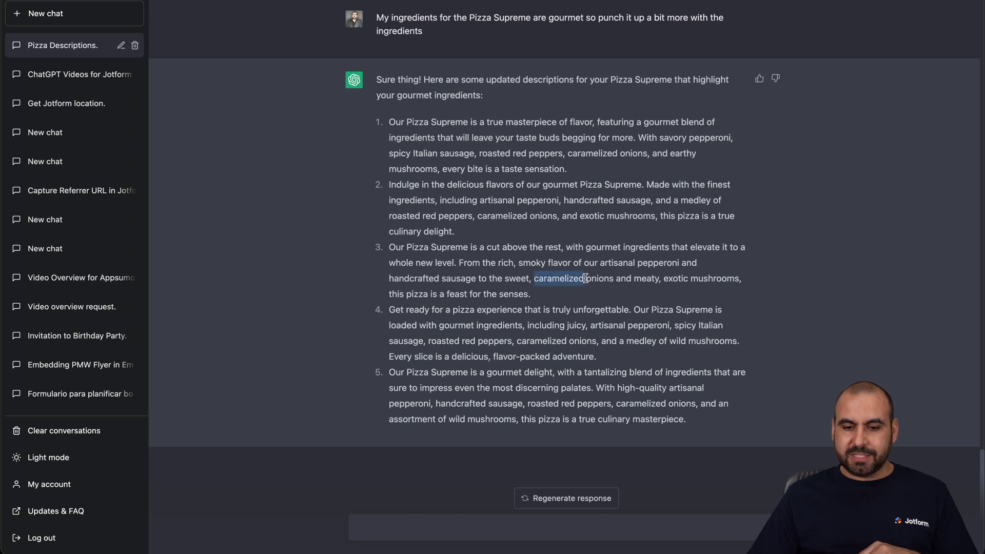
click(650, 278)
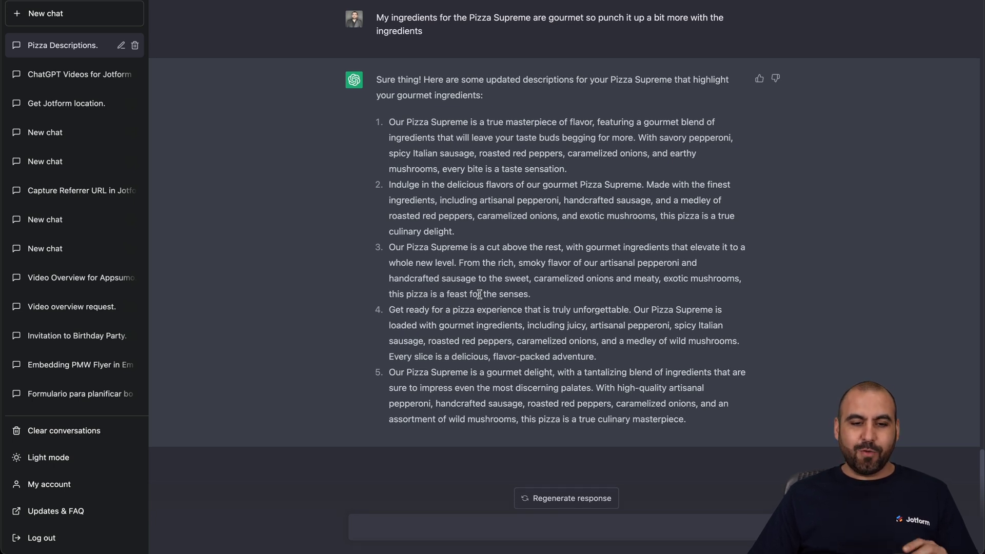
- Paste ChatGPT's second gourmet description into Pizza Supreme's Description field
drag(389, 185, 485, 236)
key(ctrl+c)
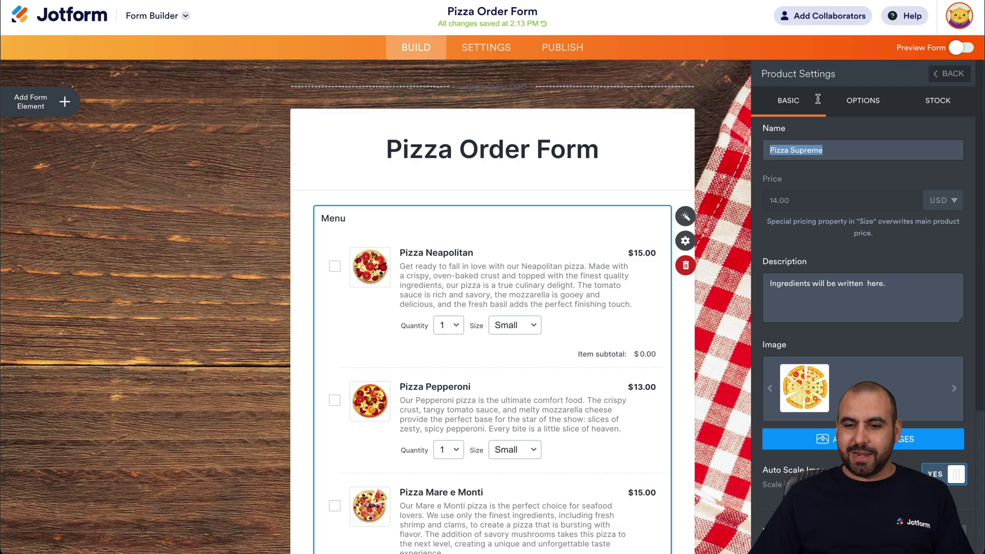
triple_click(816, 279)
key(ctrl+v)
scroll(862, 308, down, 4)
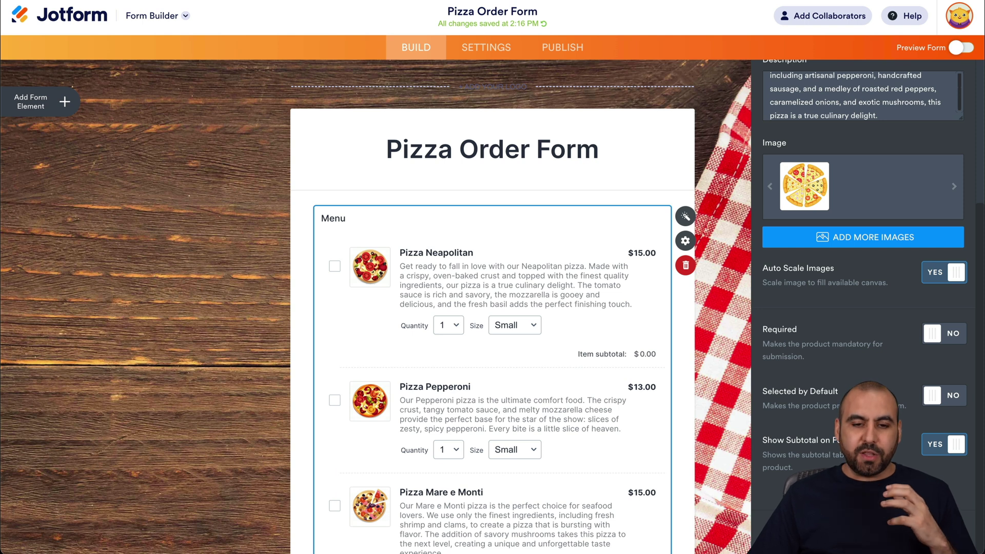
scroll(937, 77, up, 4)
- Open the Orange Juice product's settings and ask ChatGPT for an Orange Juice description
click(937, 77)
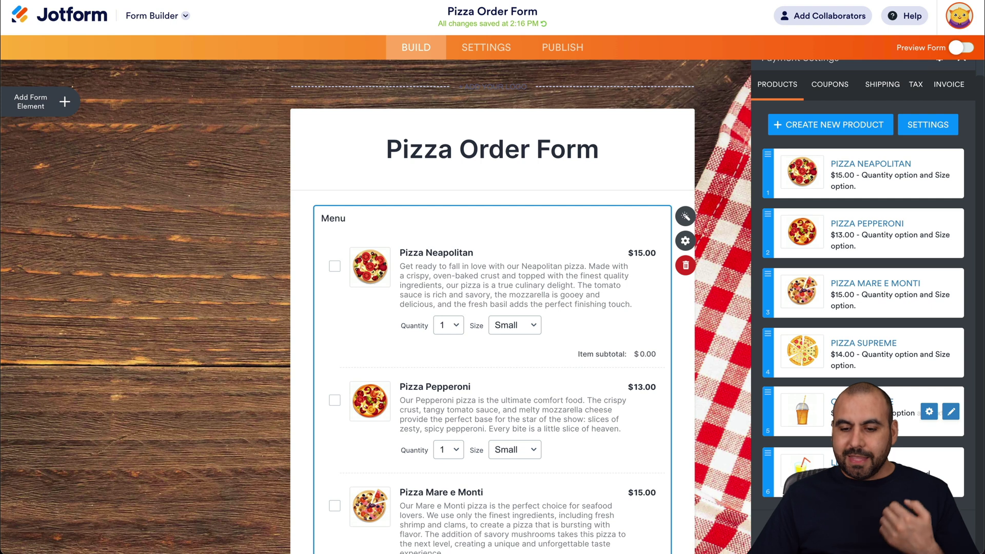
click(950, 414)
triple_click(798, 148)
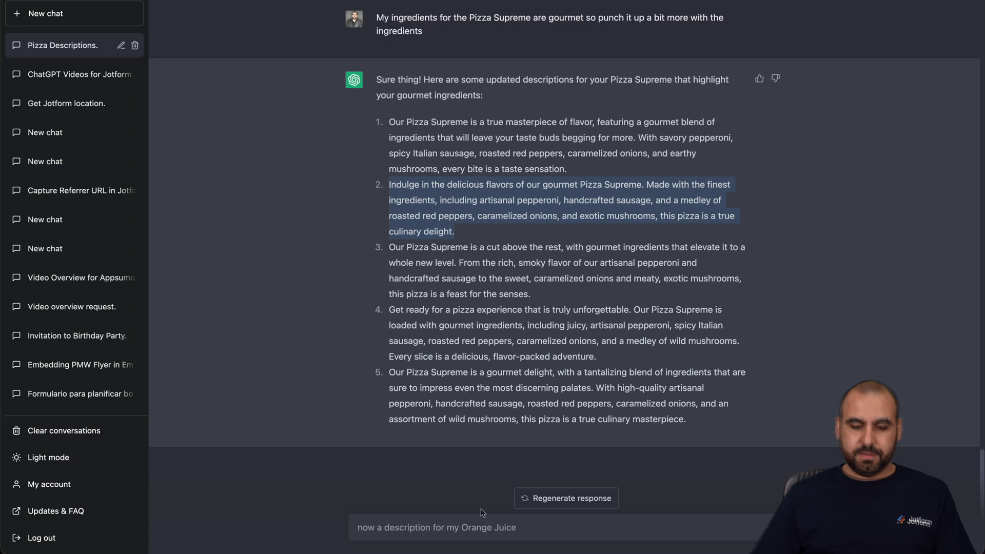
key(Return)
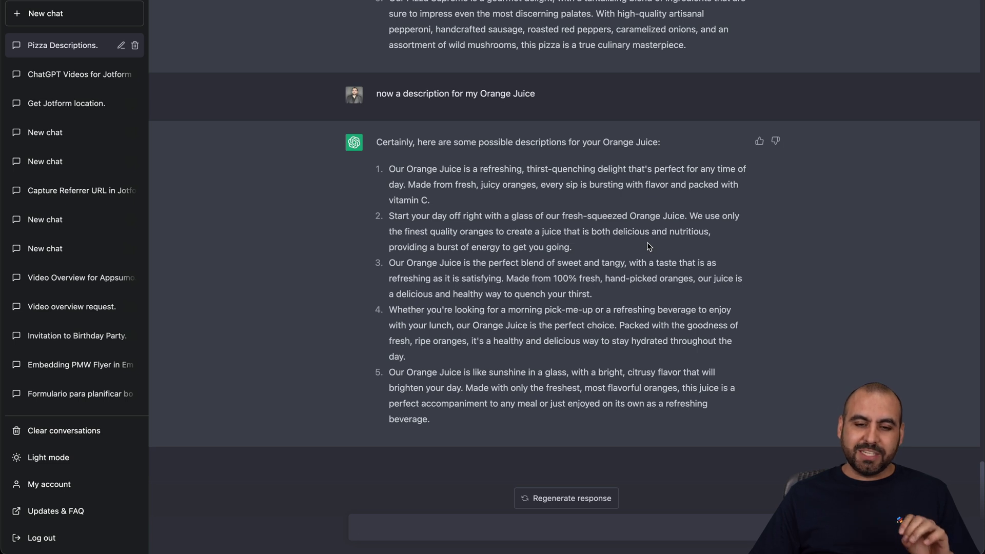
- Select the second Orange Juice description, the fresh-squeezed 'delicious and nutritious' one
drag(400, 245, 581, 241)
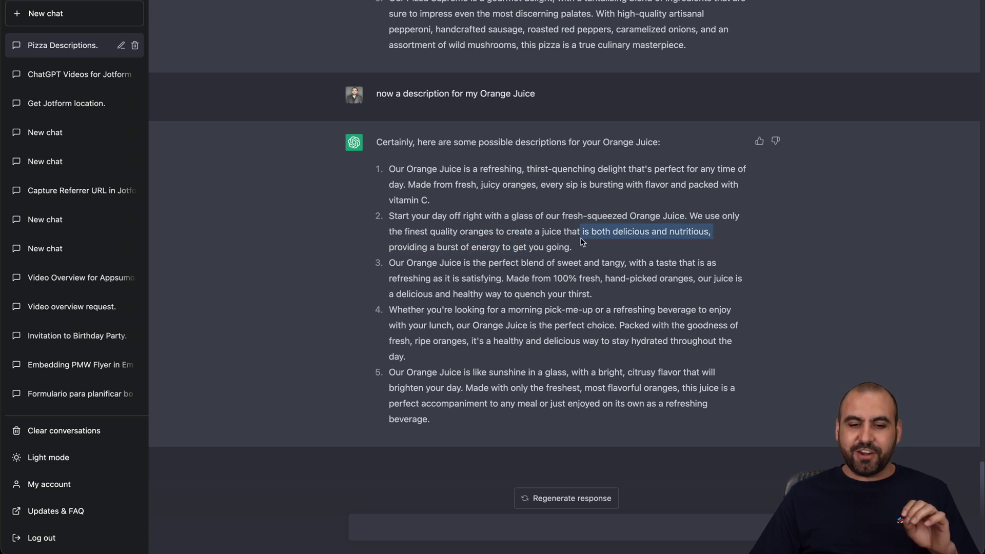
click(583, 248)
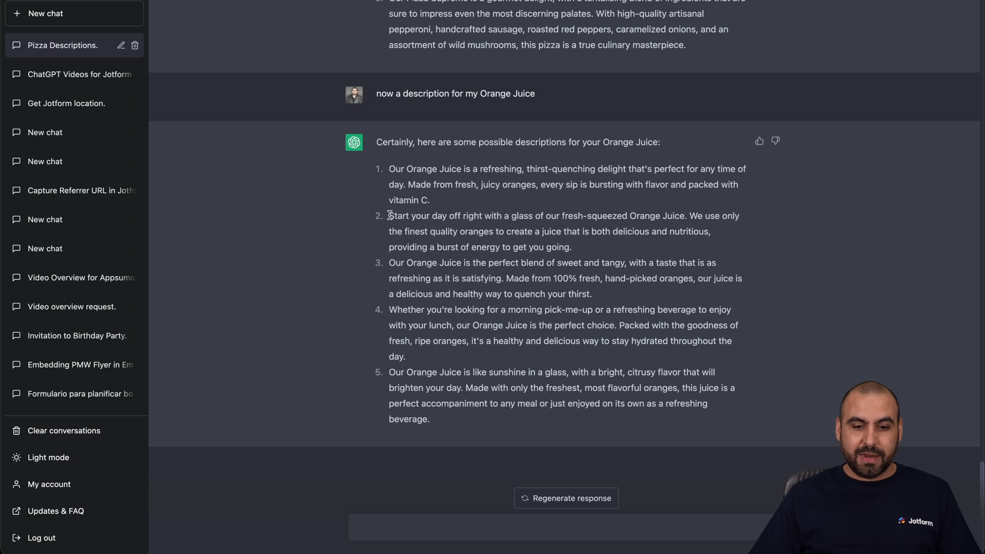
drag(390, 215, 563, 242)
key(ctrl+c)
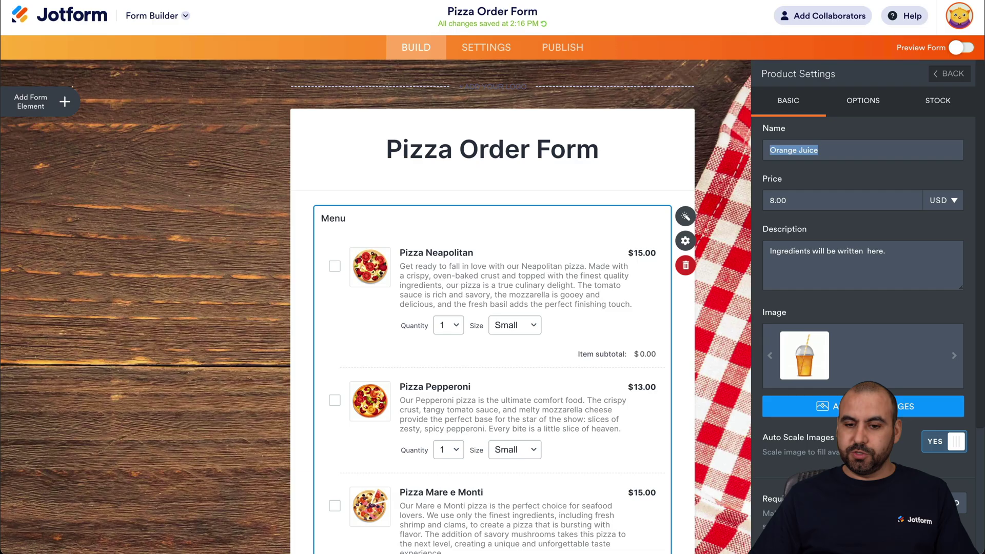
- Paste the fresh-squeezed description into Orange Juice's Description field
click(892, 229)
key(ctrl+v)
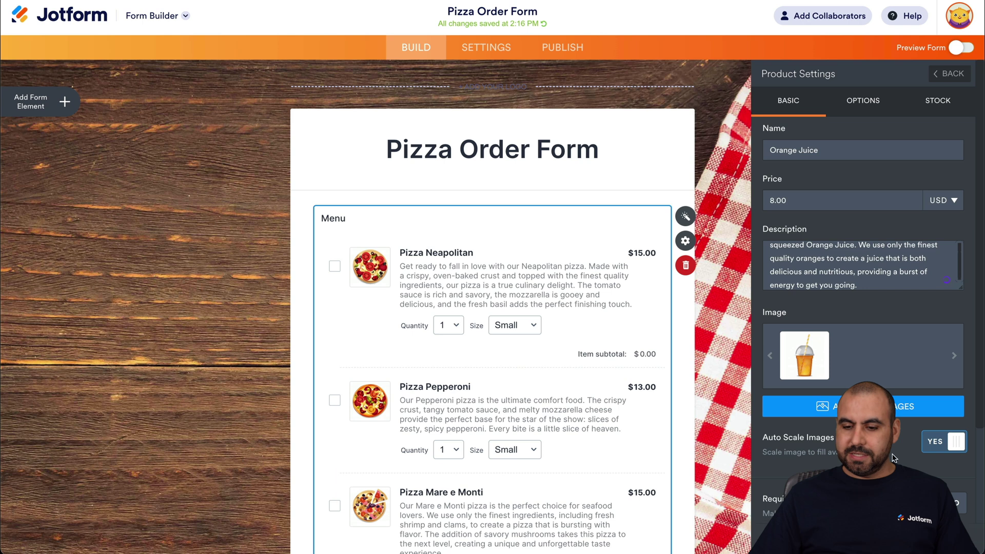
scroll(872, 308, down, 3)
scroll(888, 292, up, 3)
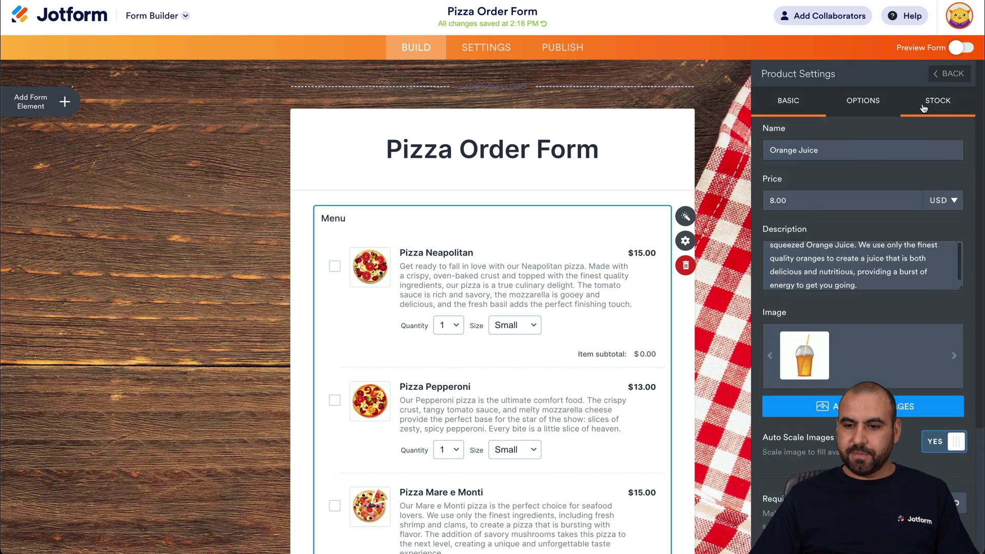
- Open the Lemonade product's settings and copy its name
click(941, 73)
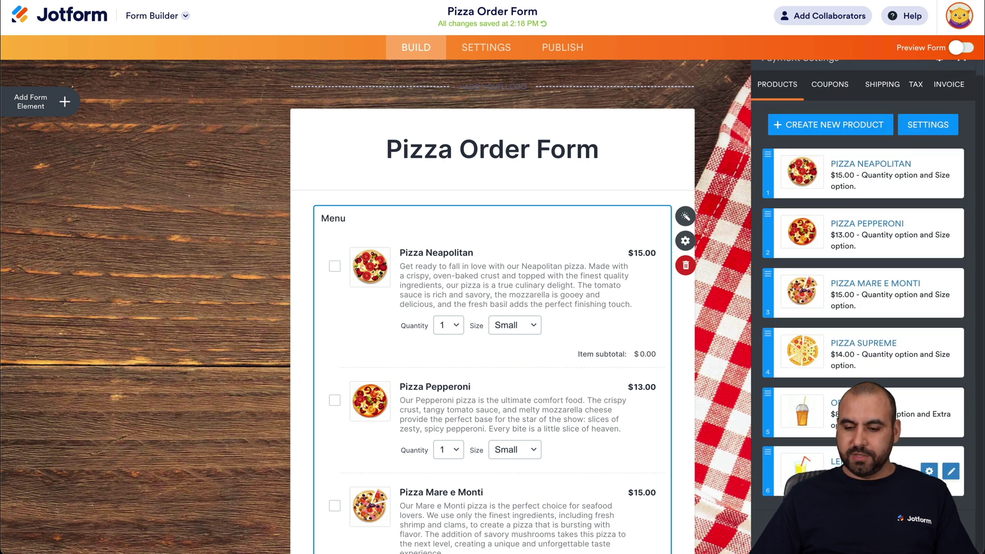
click(949, 471)
double_click(803, 149)
key(super+Tab)
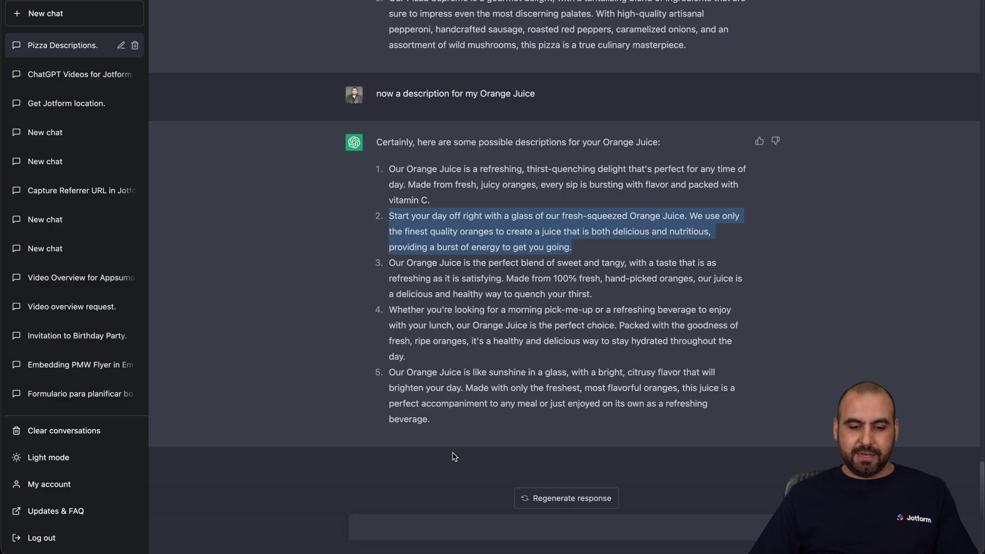
- Ask ChatGPT for 'a description for our Lemonade' and select the first reply
click(410, 523)
text(now a description for our Lemonade)
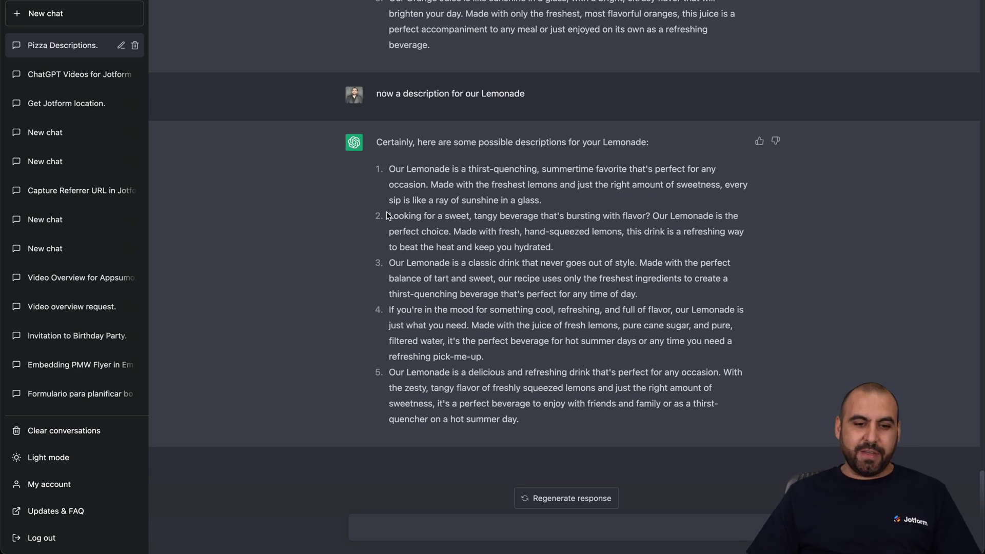
drag(390, 216, 522, 235)
drag(389, 169, 548, 200)
key(ctrl+c)
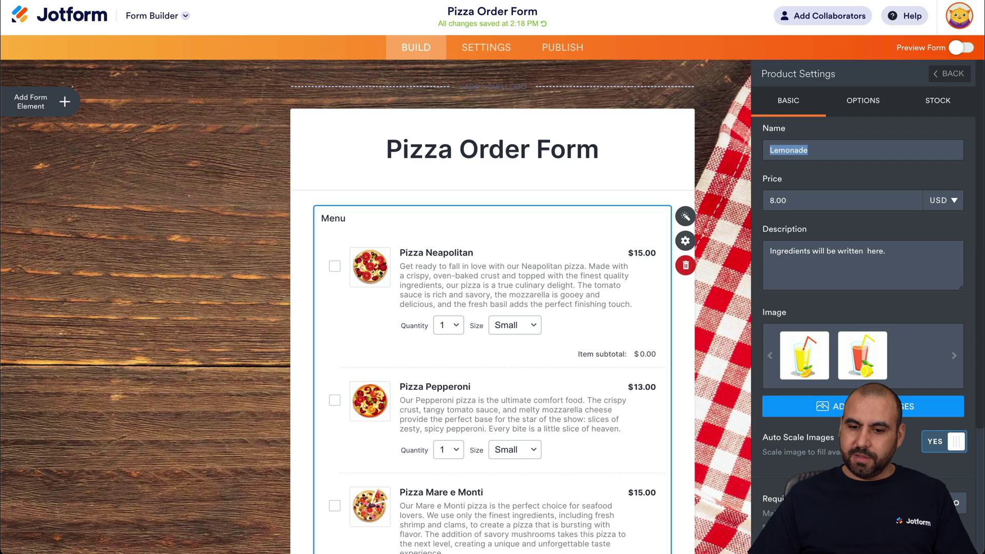
- Paste the summertime-favorite description into Lemonade's Description field
click(851, 267)
key(ctrl+v)
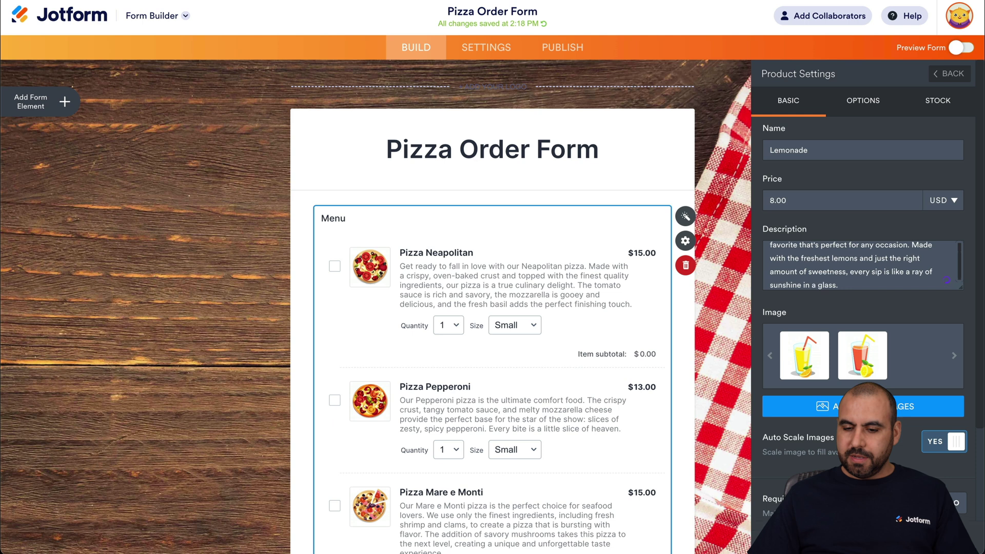
scroll(947, 280, down, 3)
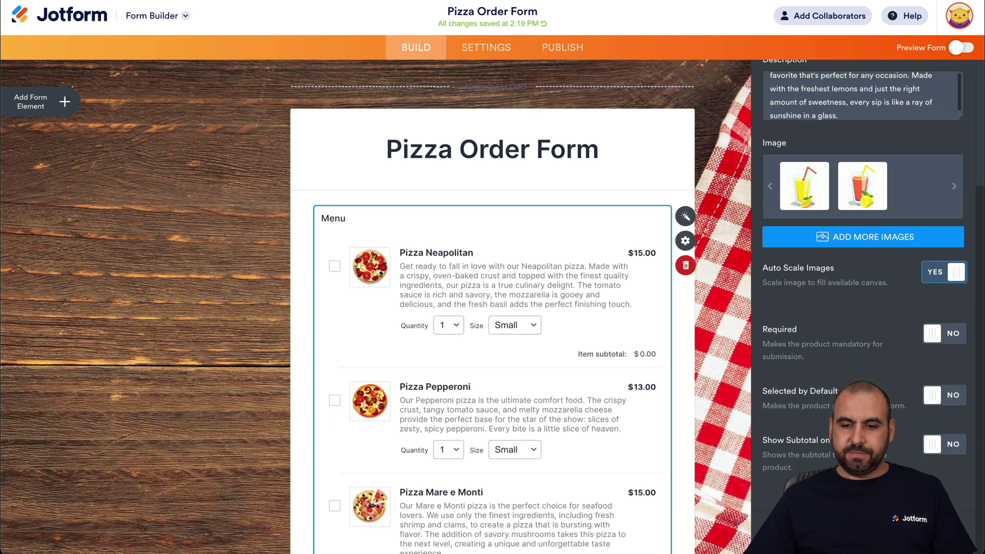
scroll(872, 257, up, 3)
click(946, 73)
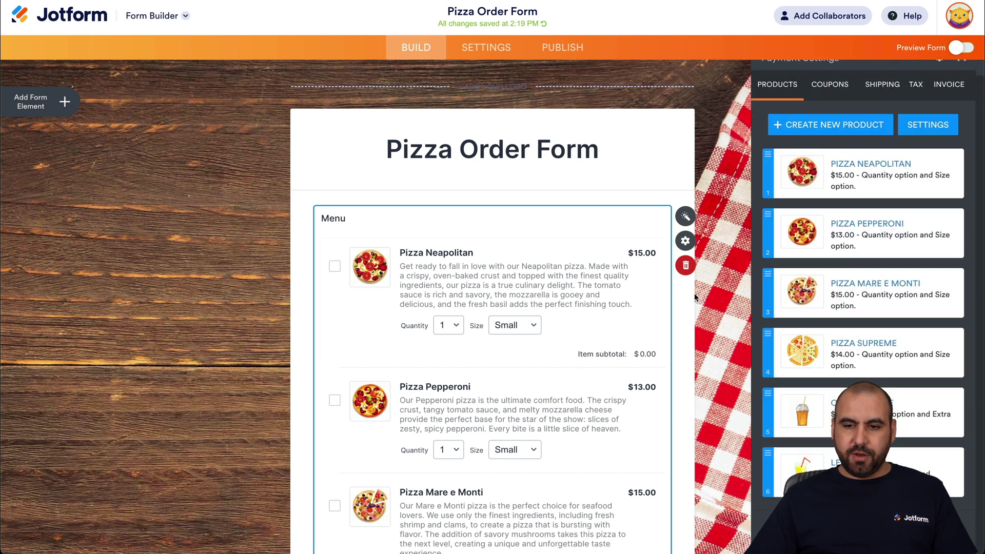
- Close Payment Settings and scroll the Pizza Order Form to check every product description
click(961, 75)
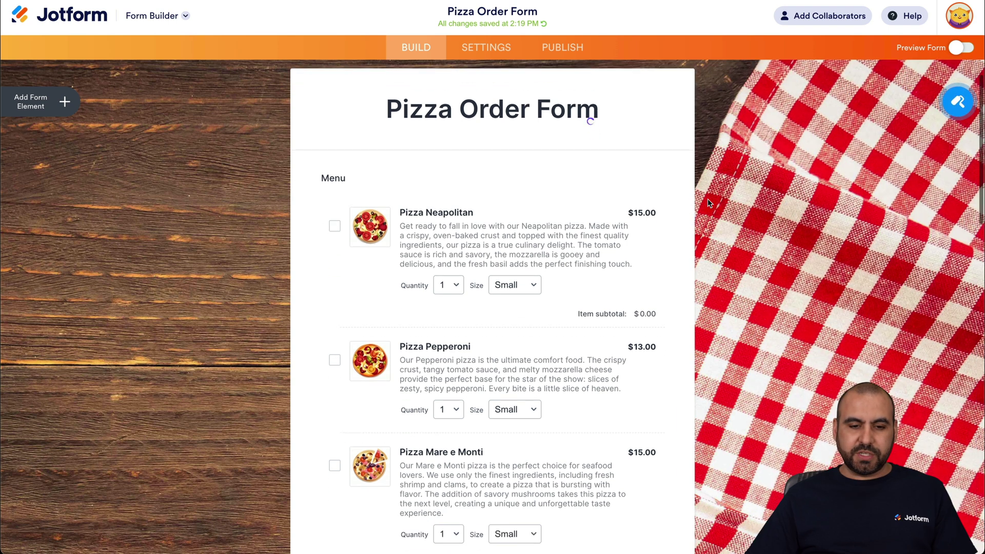
scroll(707, 200, down, 4)
scroll(707, 200, down, 6)
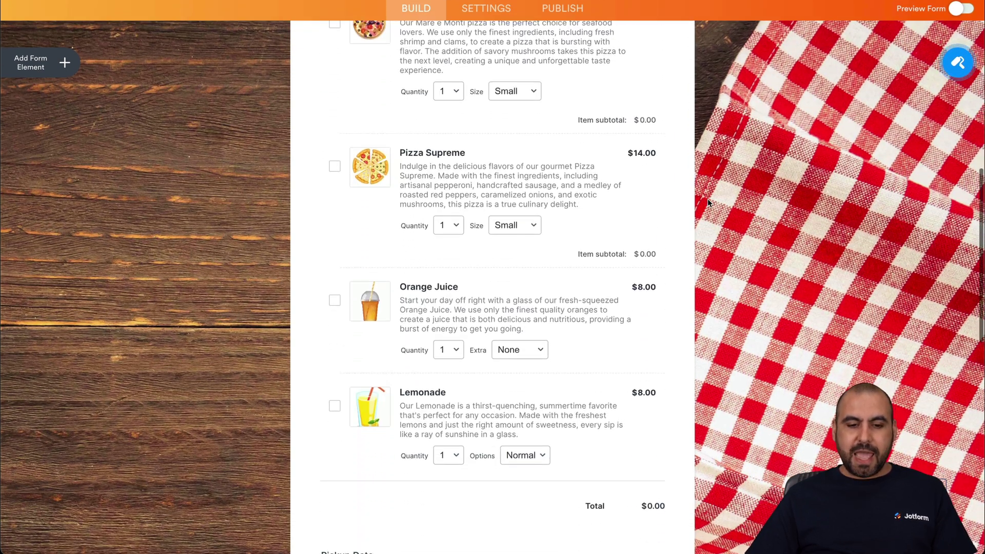
scroll(707, 200, up, 6)
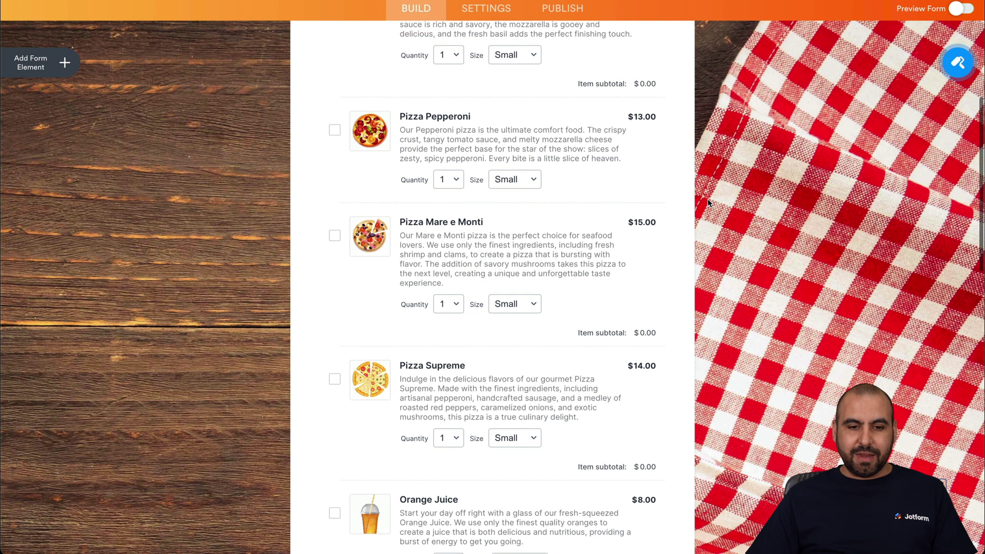
scroll(498, 177, up, 3)
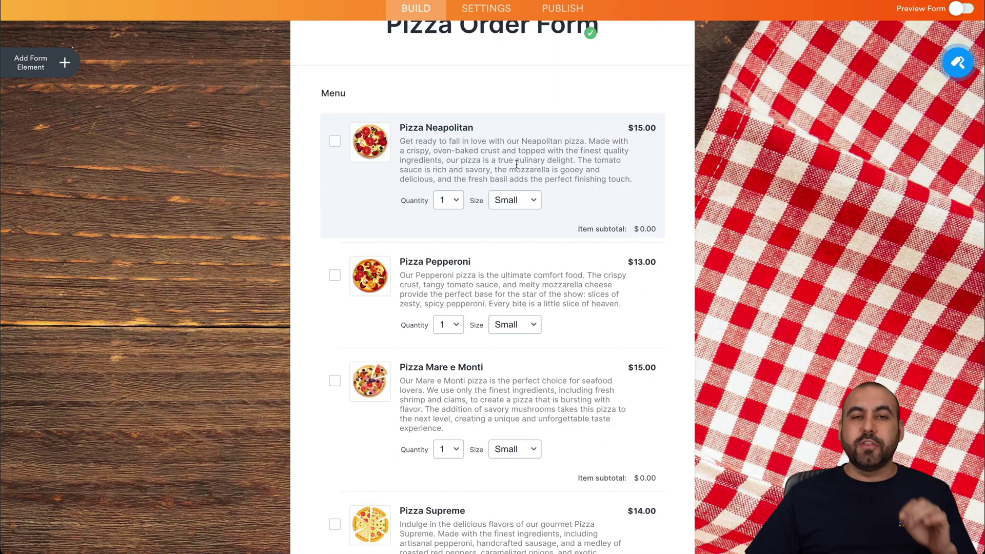